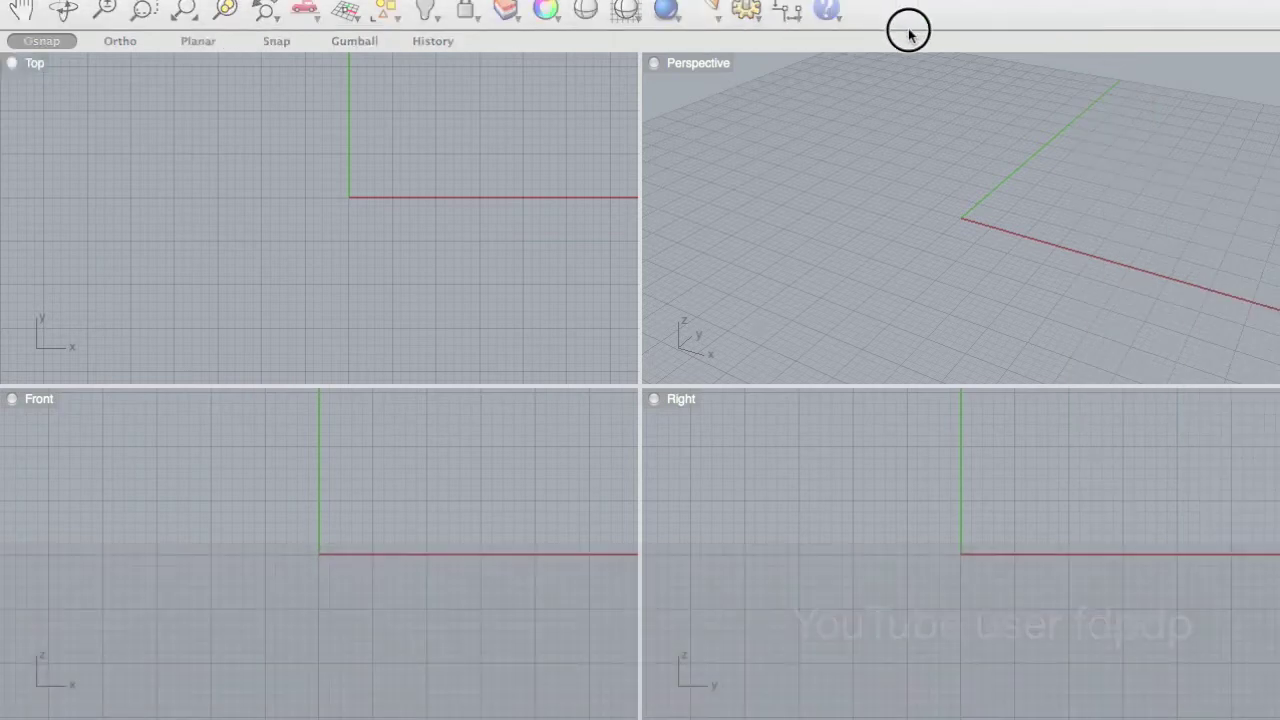
Draw a rounded-corner rectangle in the Top view from upper-left to lower-right.
left_click(297, 233)
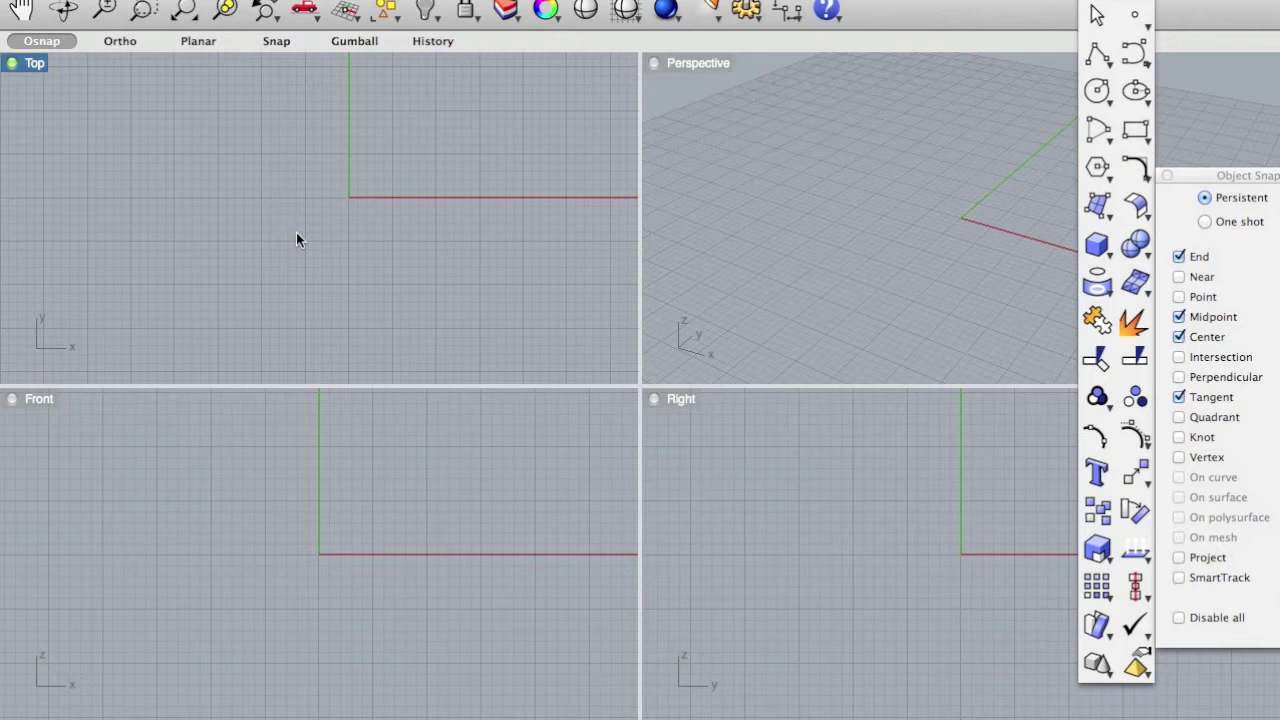
type("r")
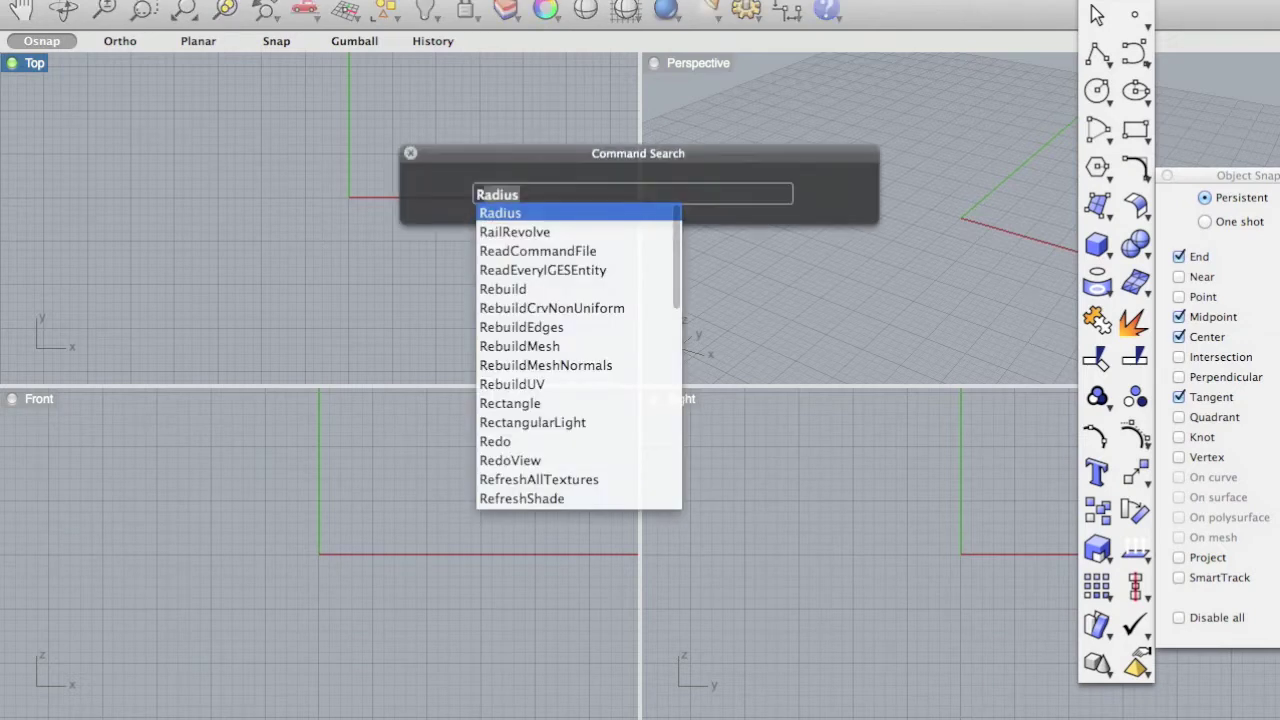
type("ectangle")
key("Return")
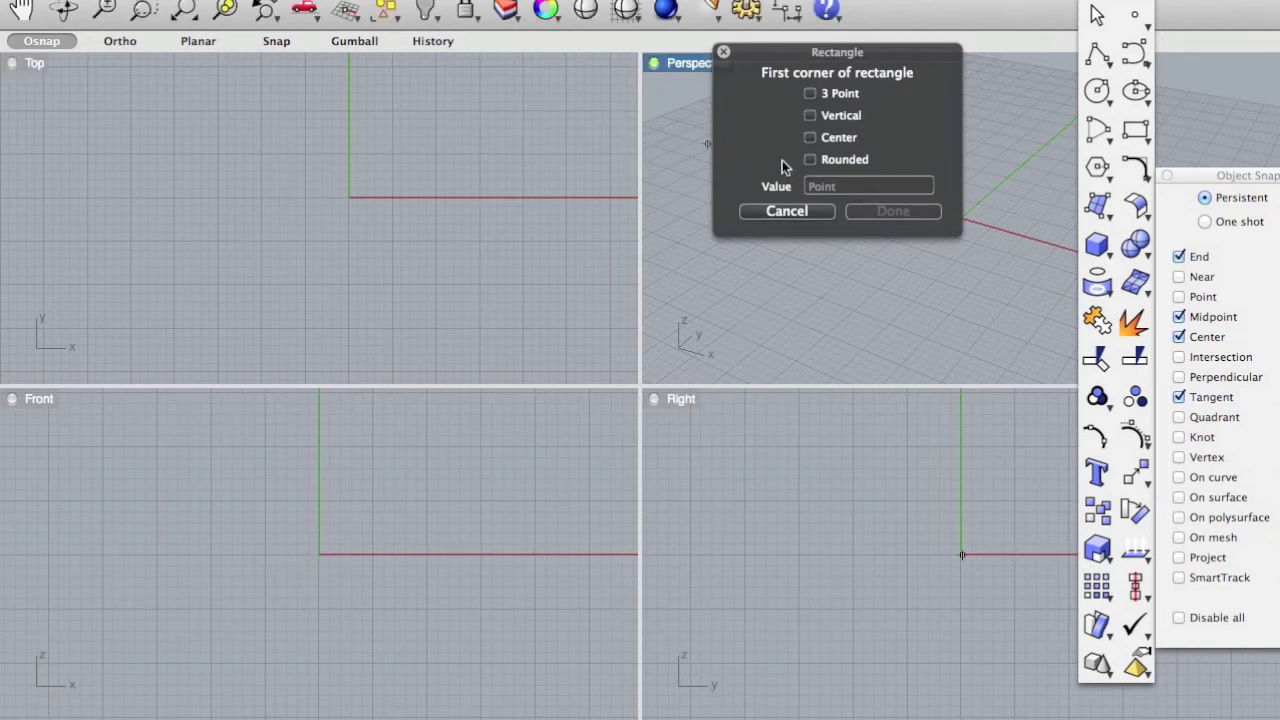
left_click(223, 137)
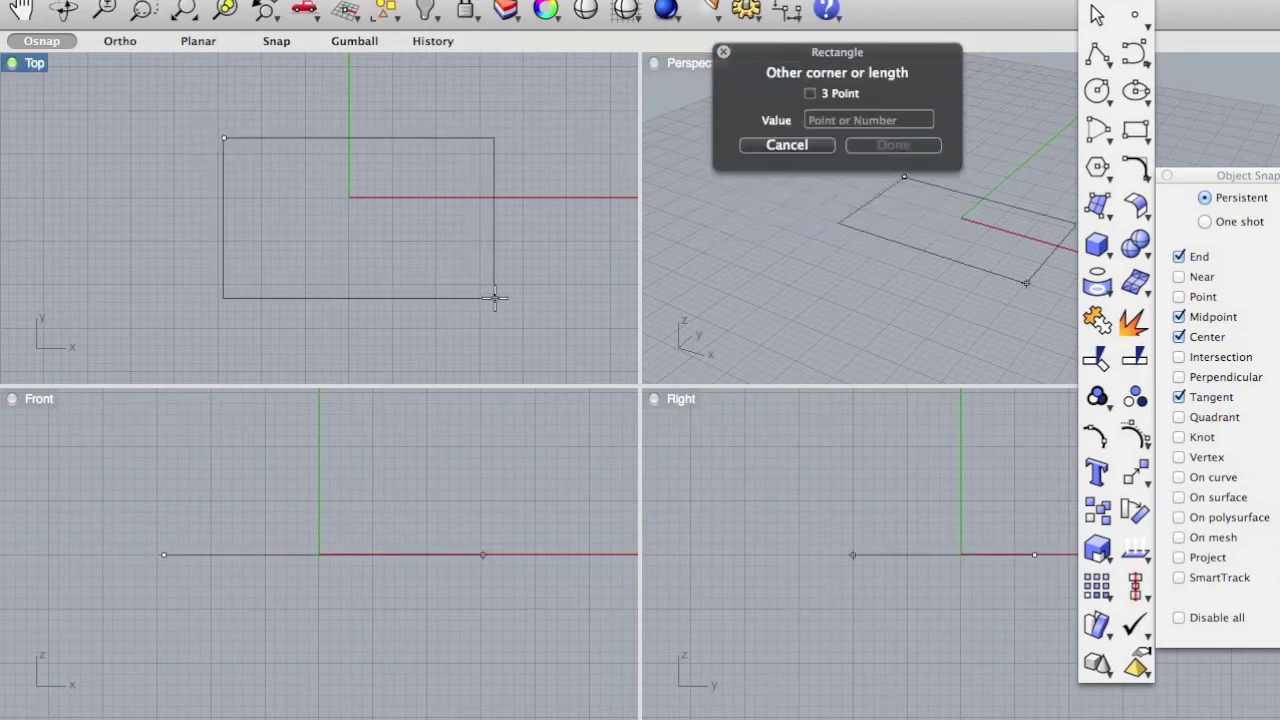
left_click(564, 344)
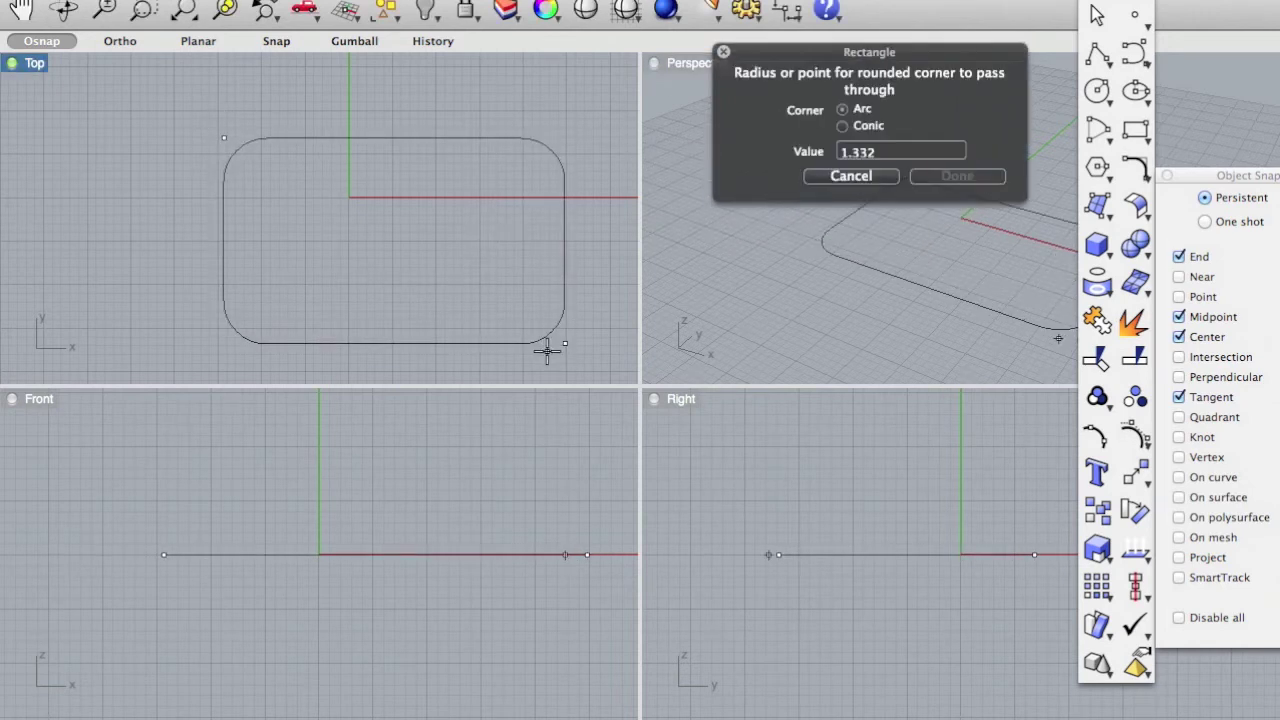
left_click(551, 350)
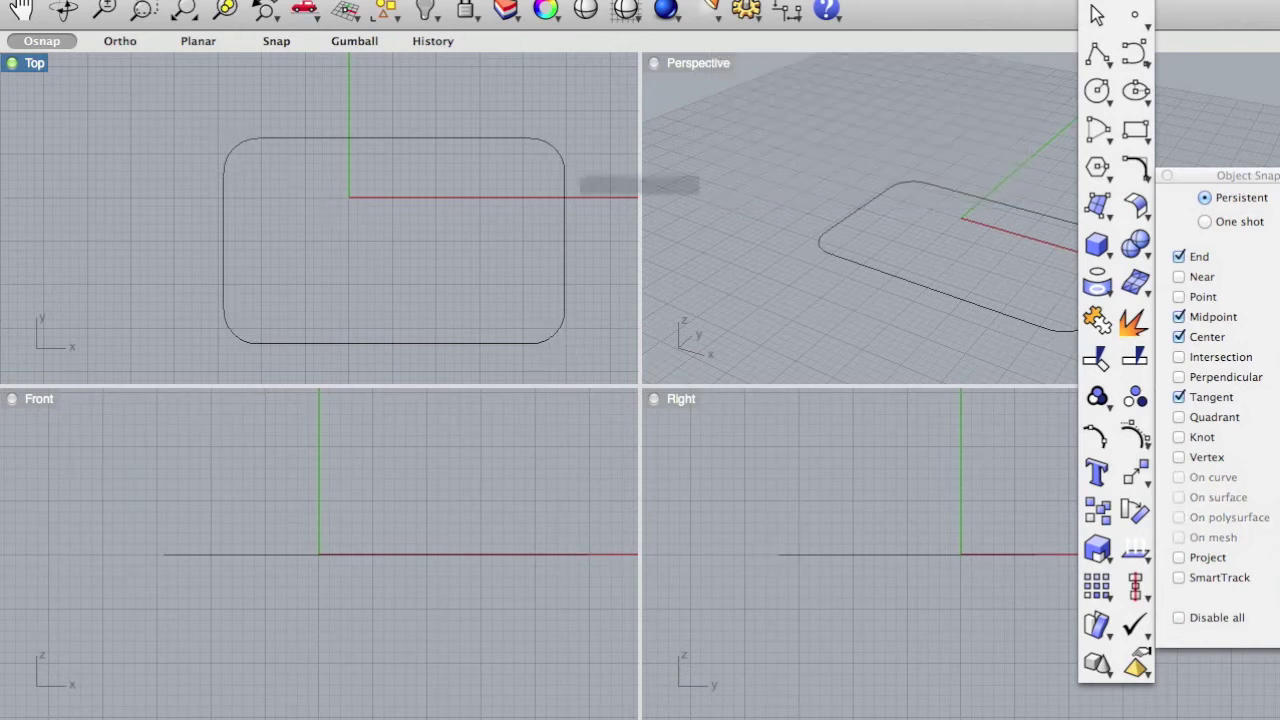
type("Circle")
key("Return")
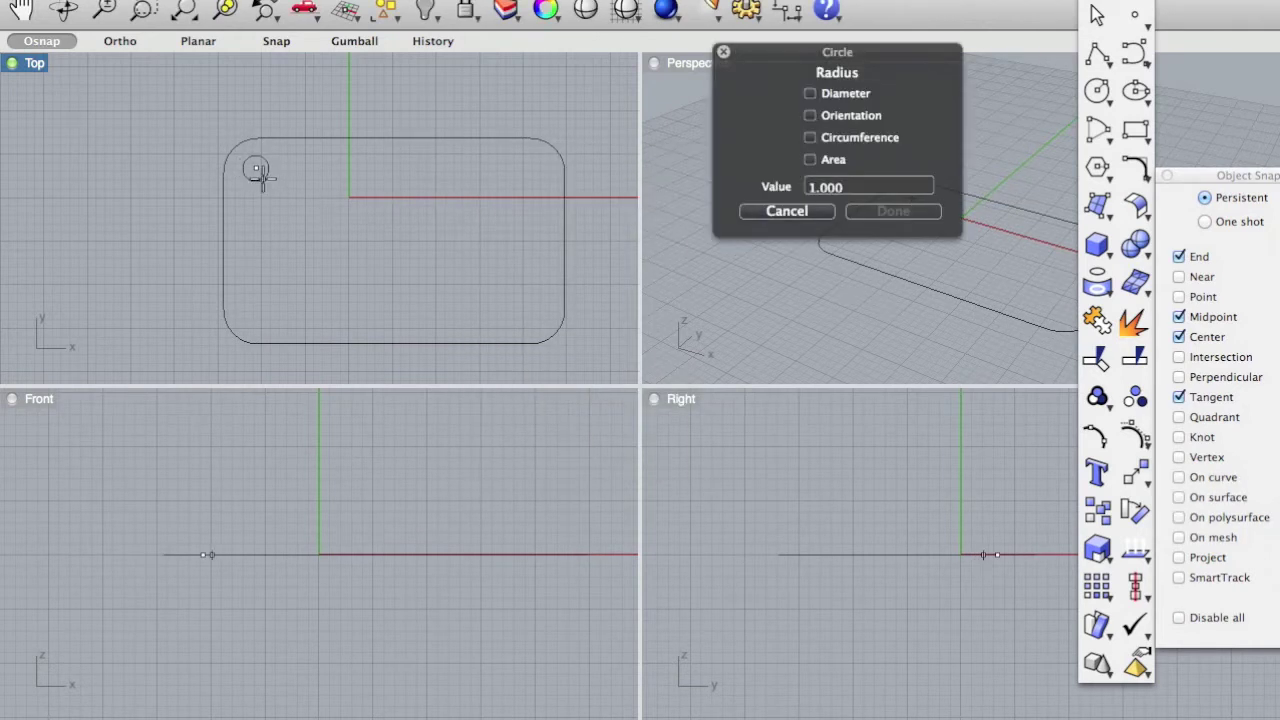
Draw a small upper-left circle and mirror-copy it to the upper-right corner.
left_click(262, 178)
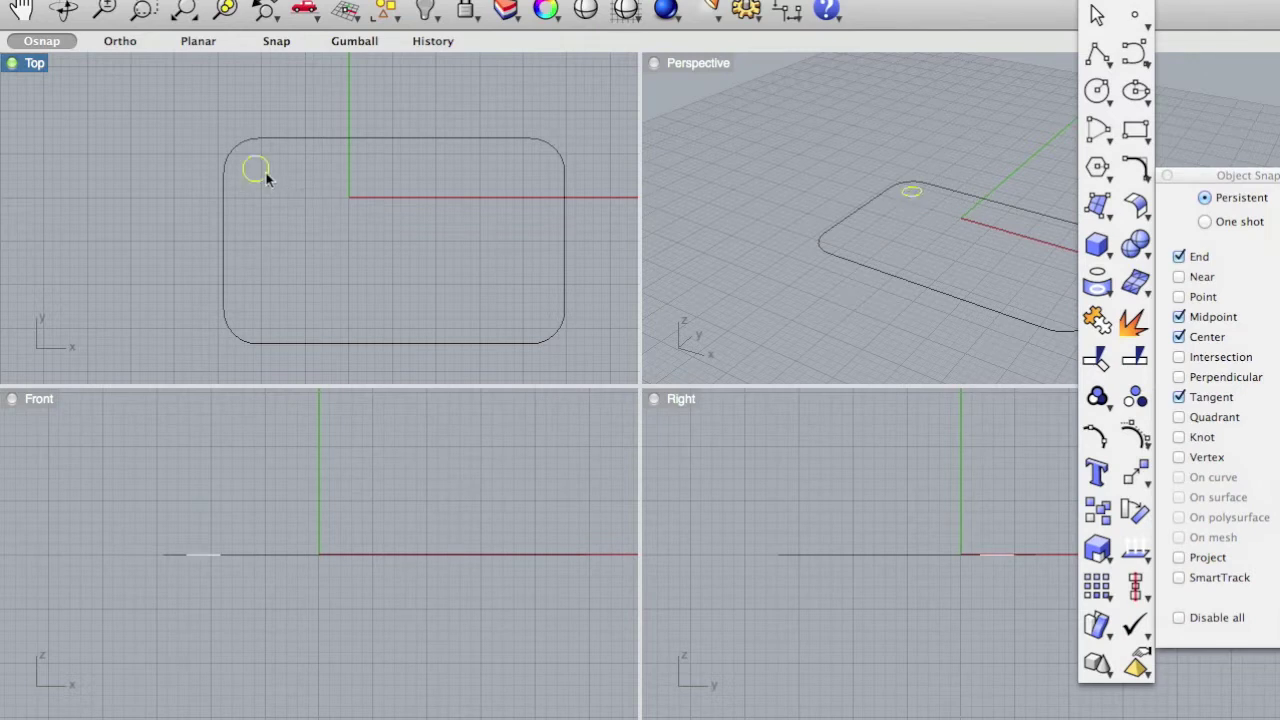
type("Mirror")
key("Return")
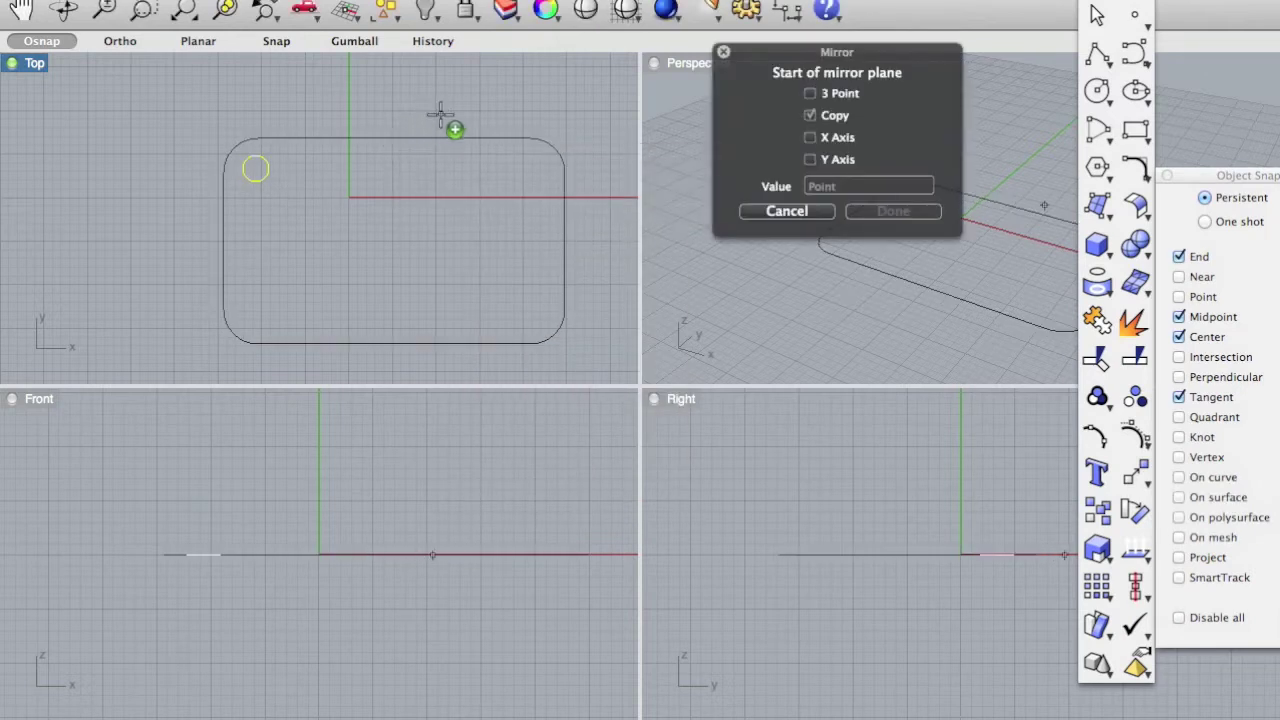
left_click(393, 137)
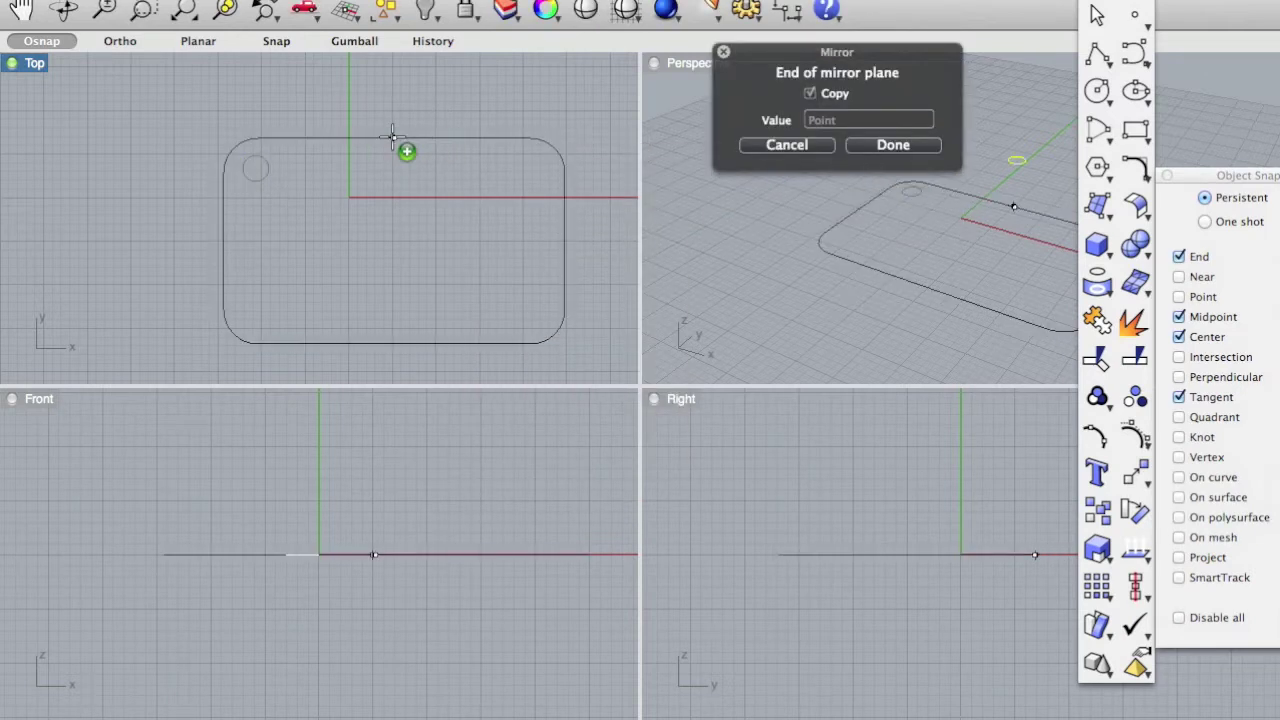
left_click(402, 196)
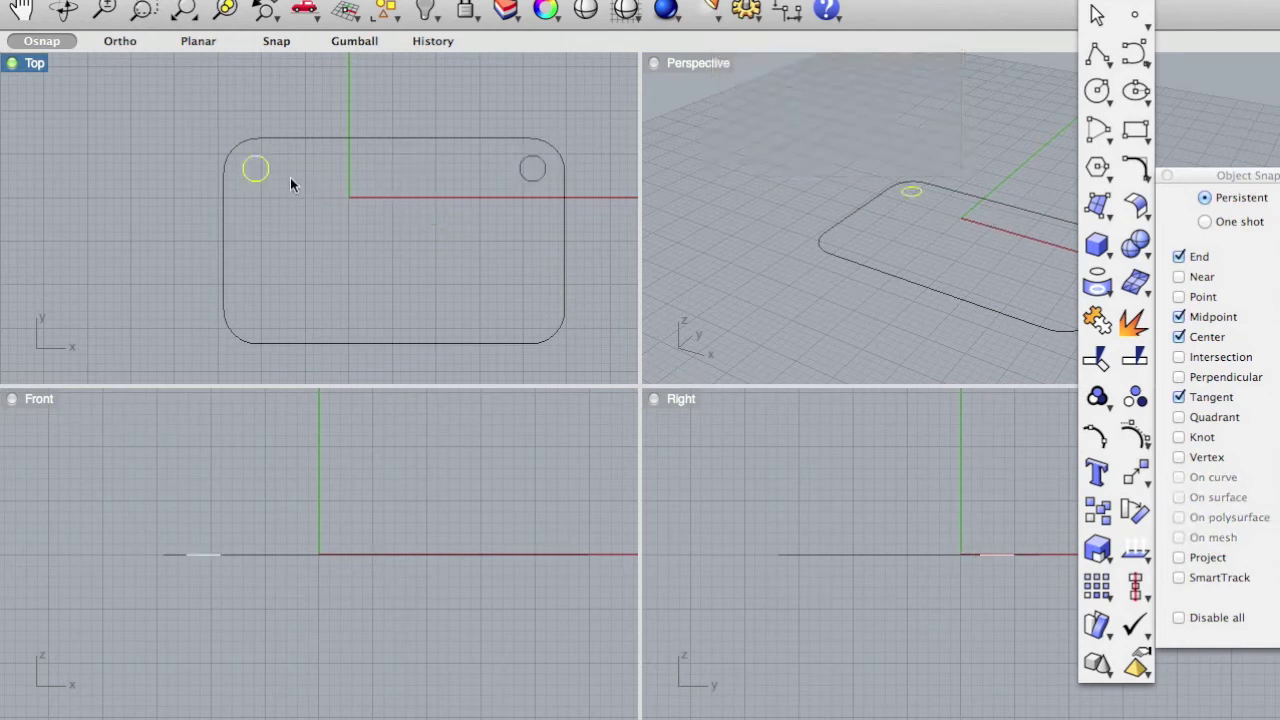
Mirror both top circles across the horizontal midline into the bottom corners.
left_click(520, 175, "shift")
type("Mirror")
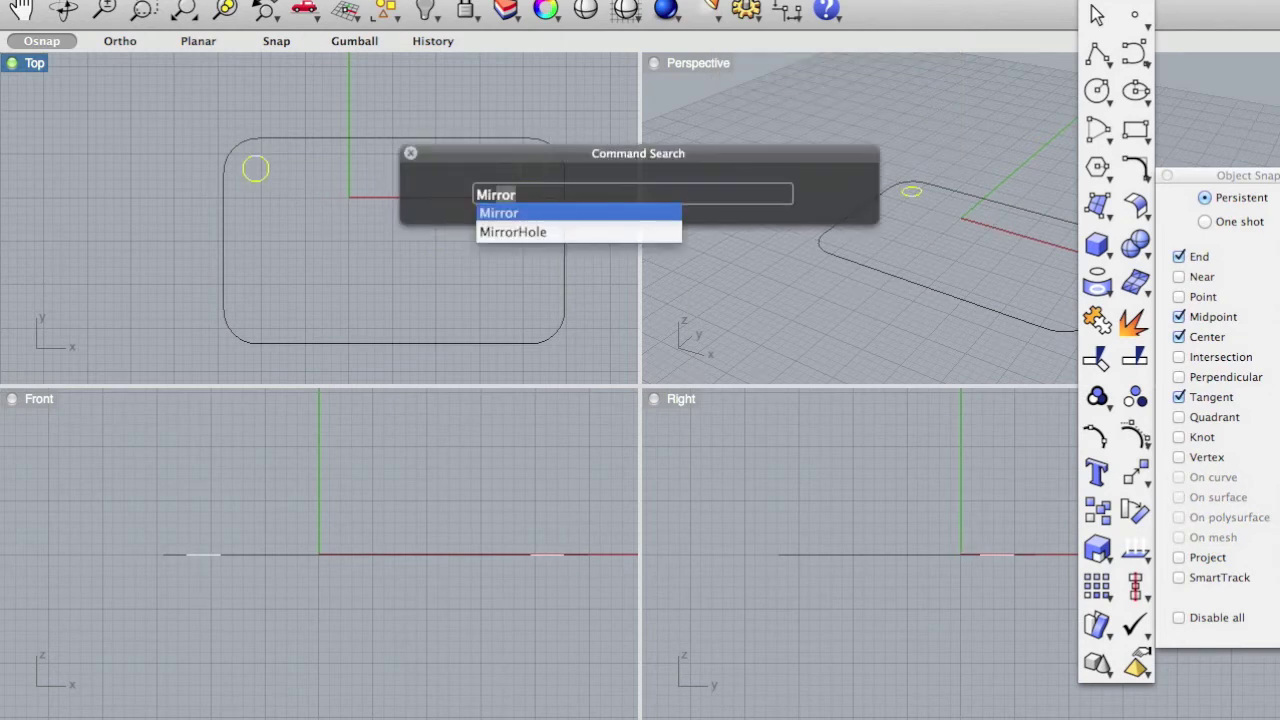
key("Return")
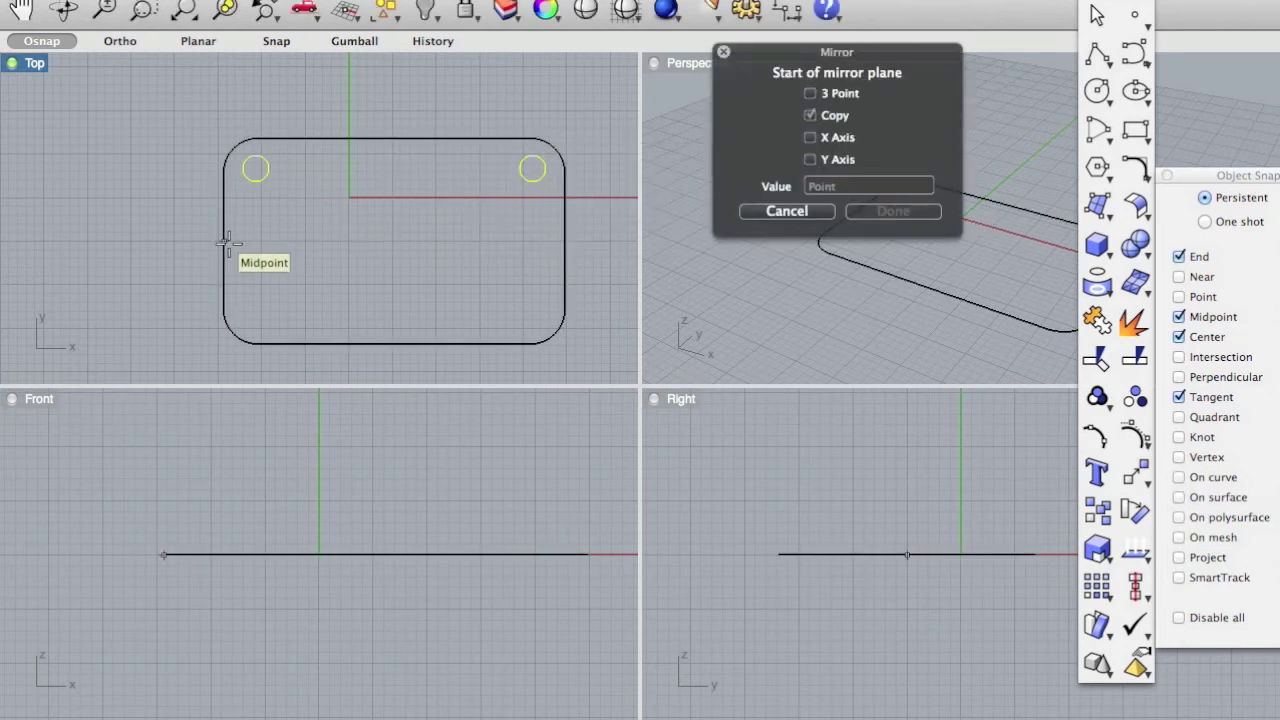
left_click(225, 242)
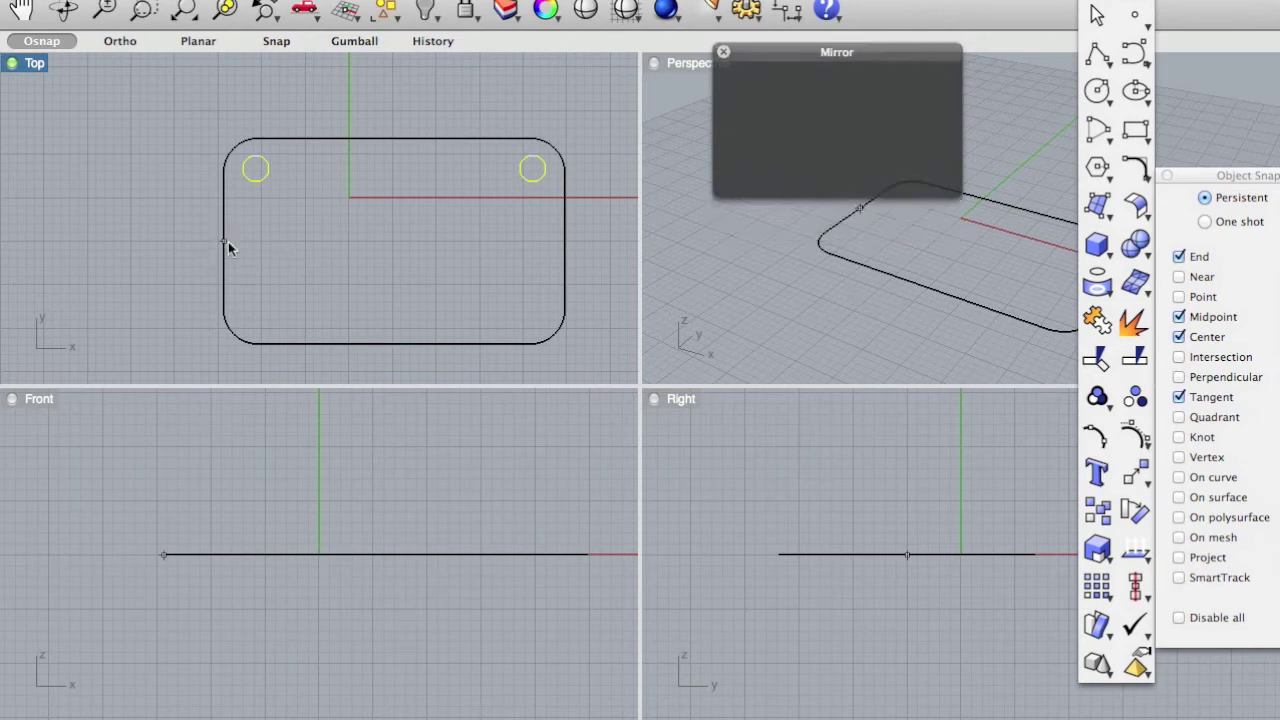
left_click(425, 258)
left_click(508, 245)
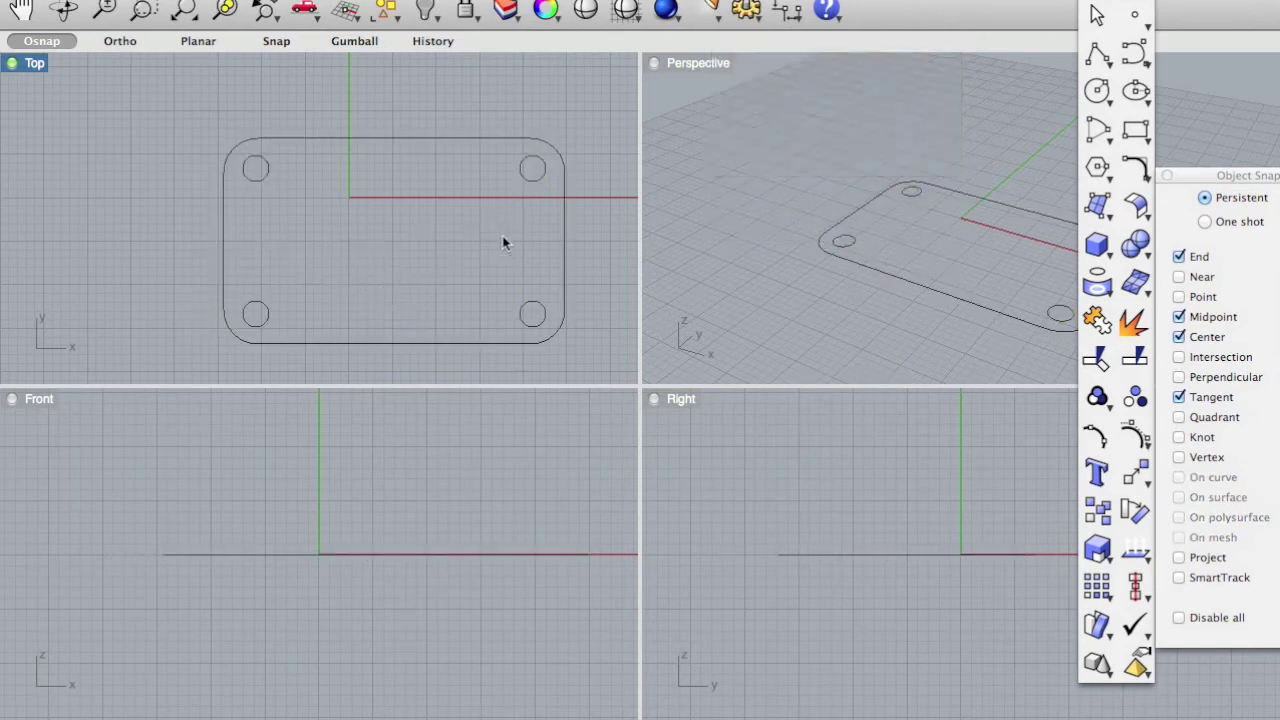
left_click(857, 259)
Extrude the rounded rectangle outline into a solid plate 2 units thick.
type("Extu")
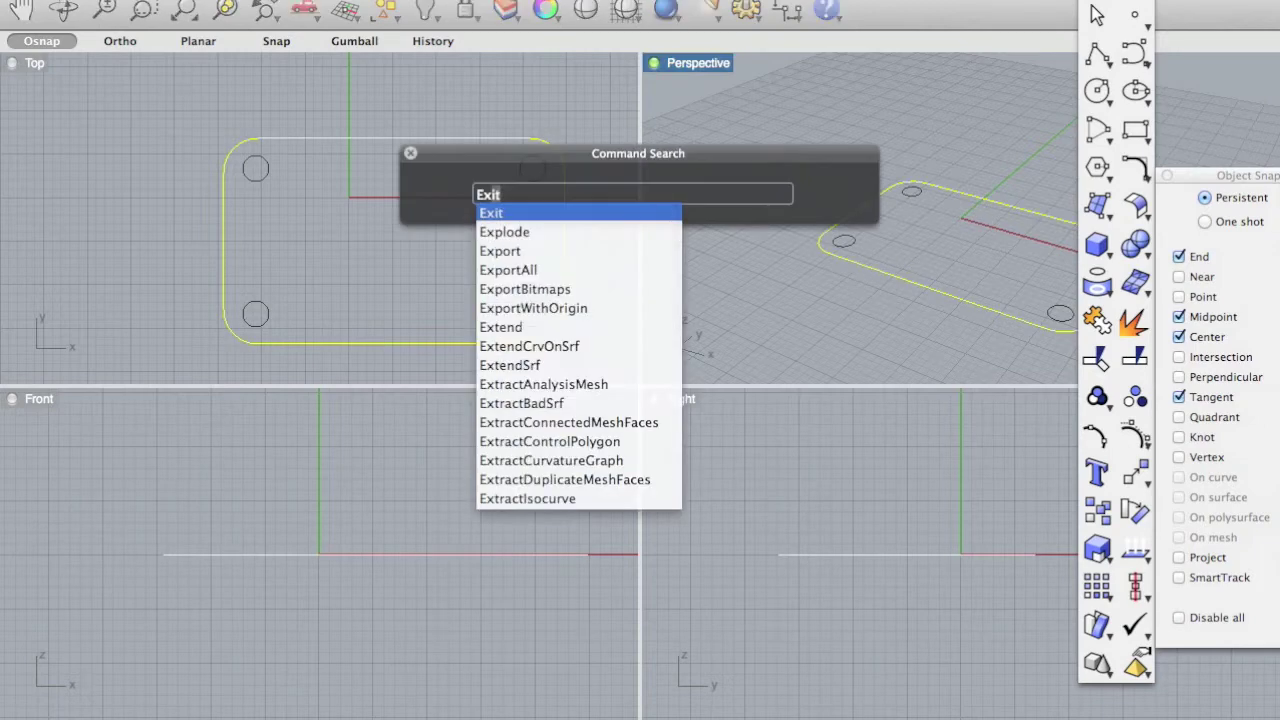
key("BackSpace")
type("ru")
key("Down")
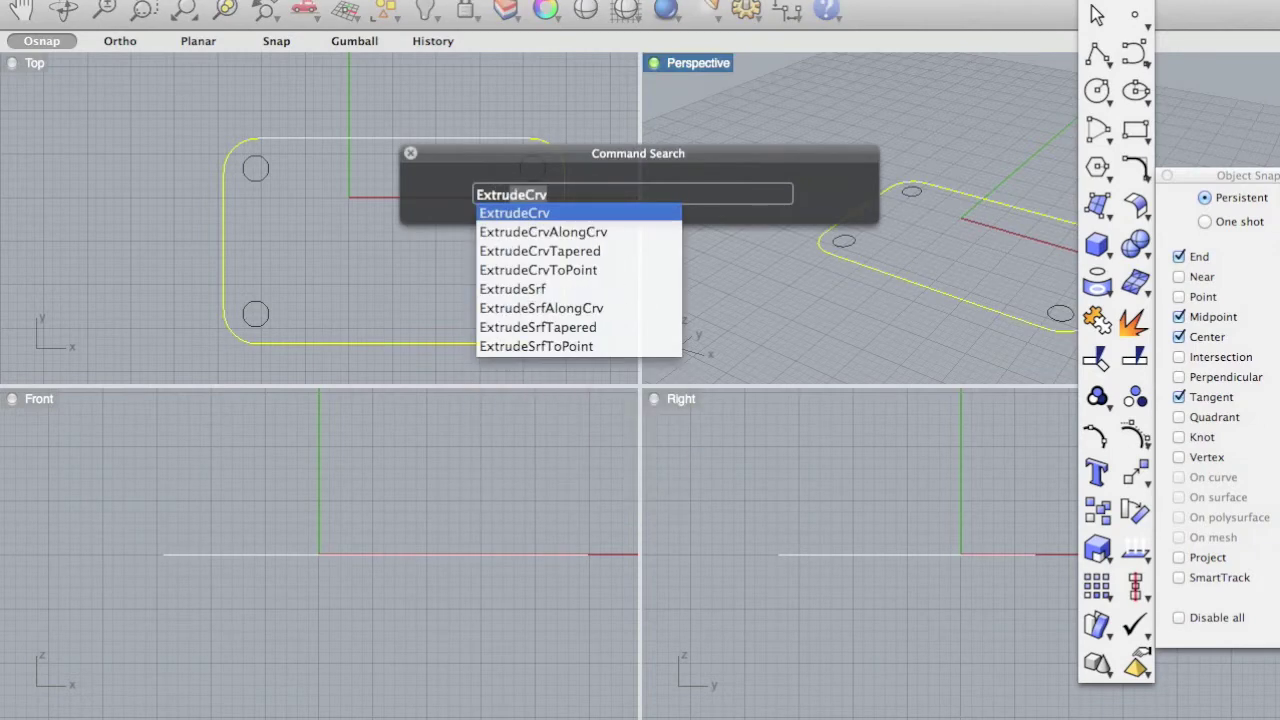
key("Return")
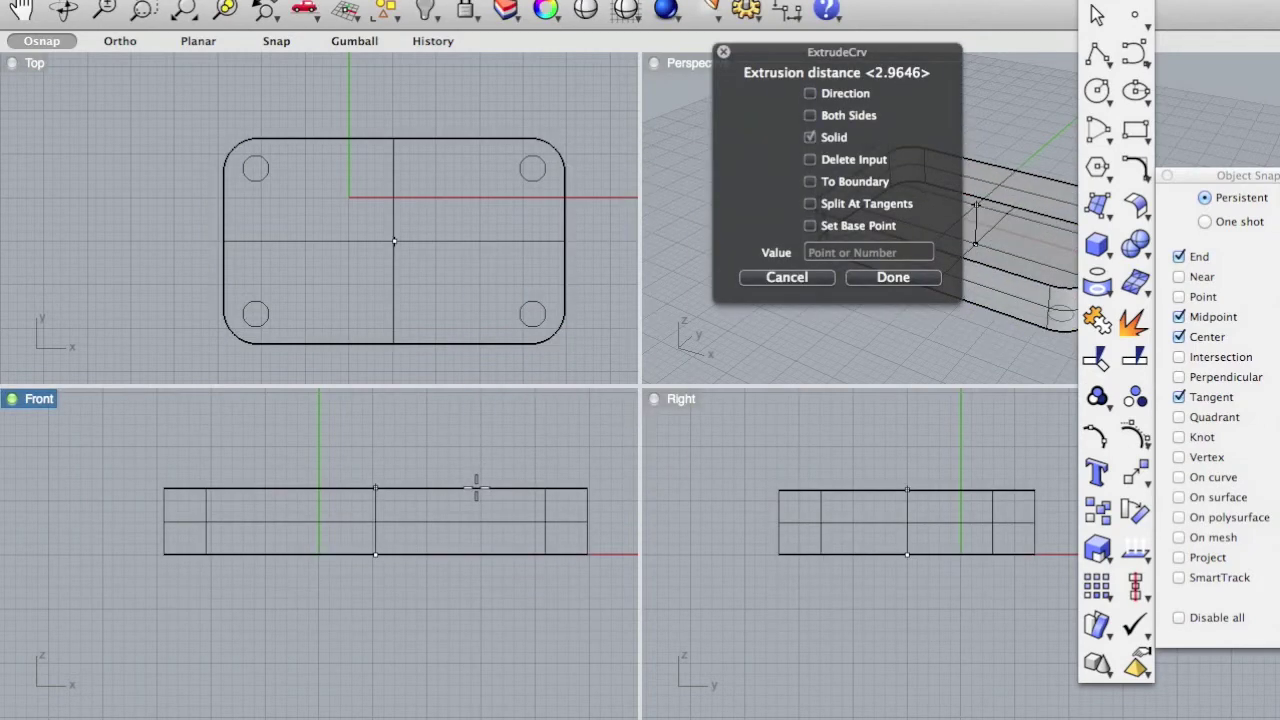
type("2")
key("Return")
left_click(727, 236)
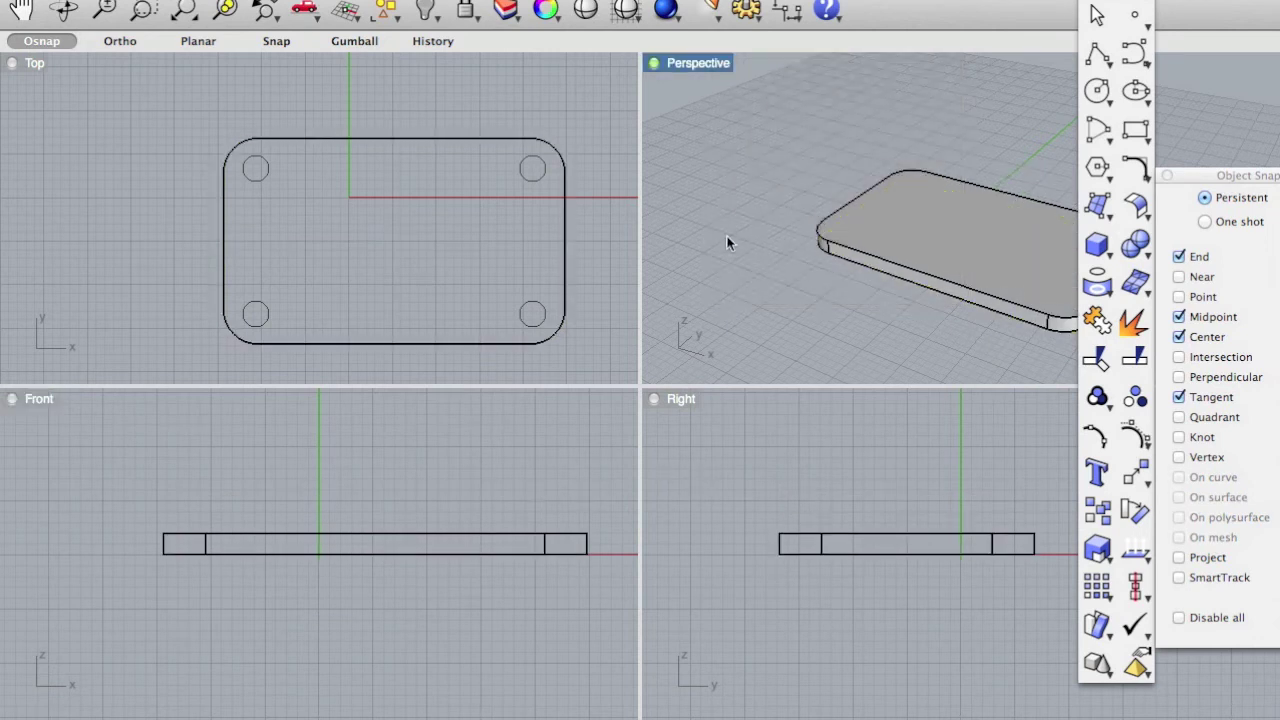
left_click(544, 322)
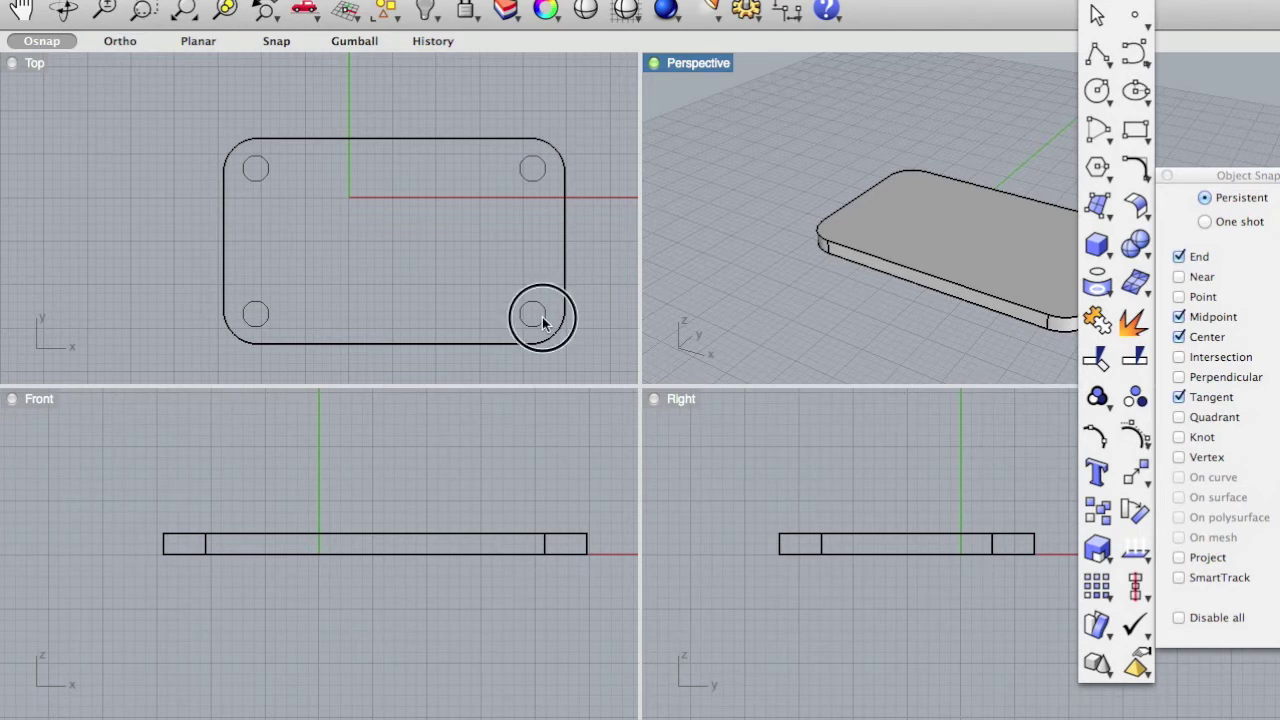
Select all four corner circles and start MakeHole on them.
left_click(544, 172, "shift")
left_click(262, 179, "shift")
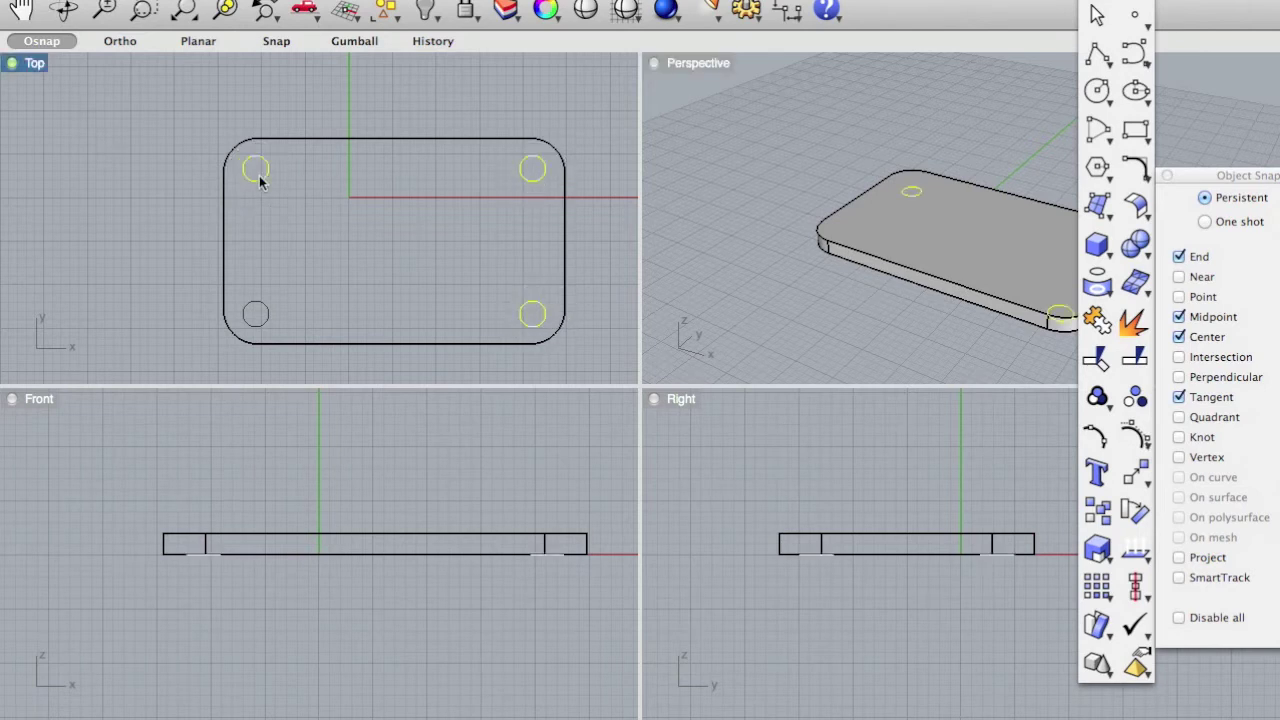
left_click(268, 306, "shift")
type("Ma")
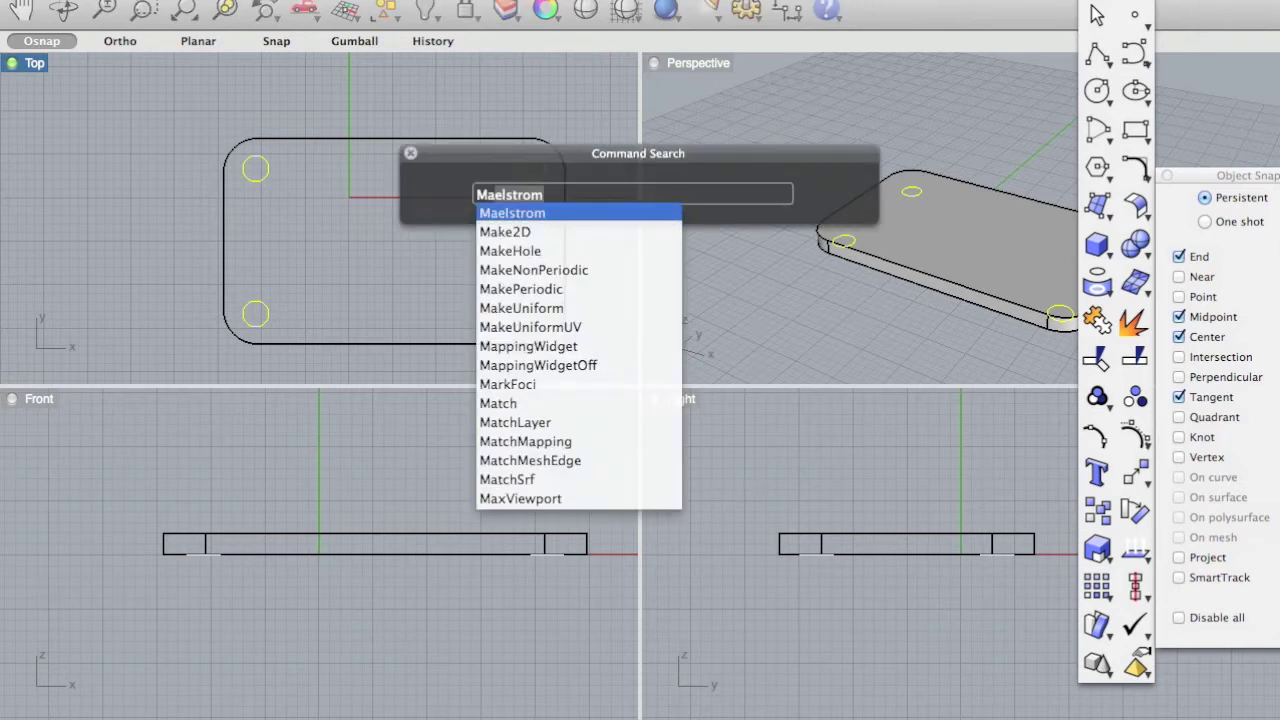
type("keHole")
key("Return")
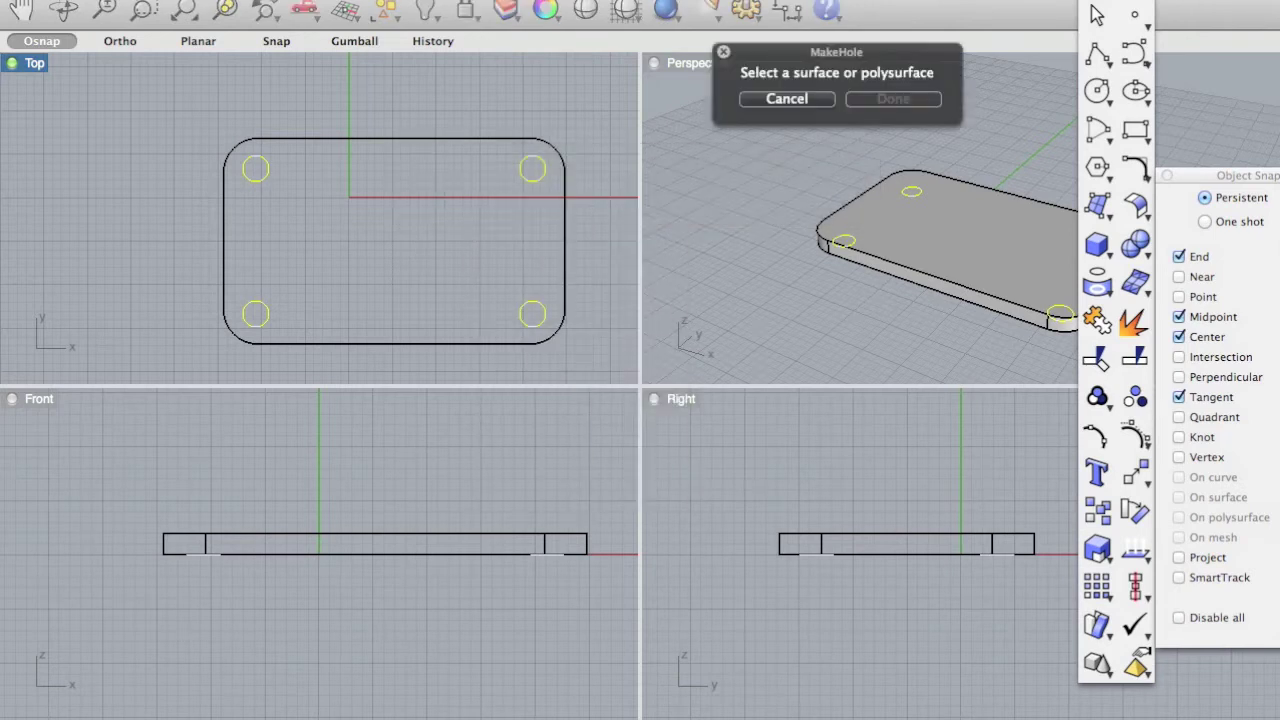
Cut the four circles straight through the plate with grid snap on.
left_click(1038, 18)
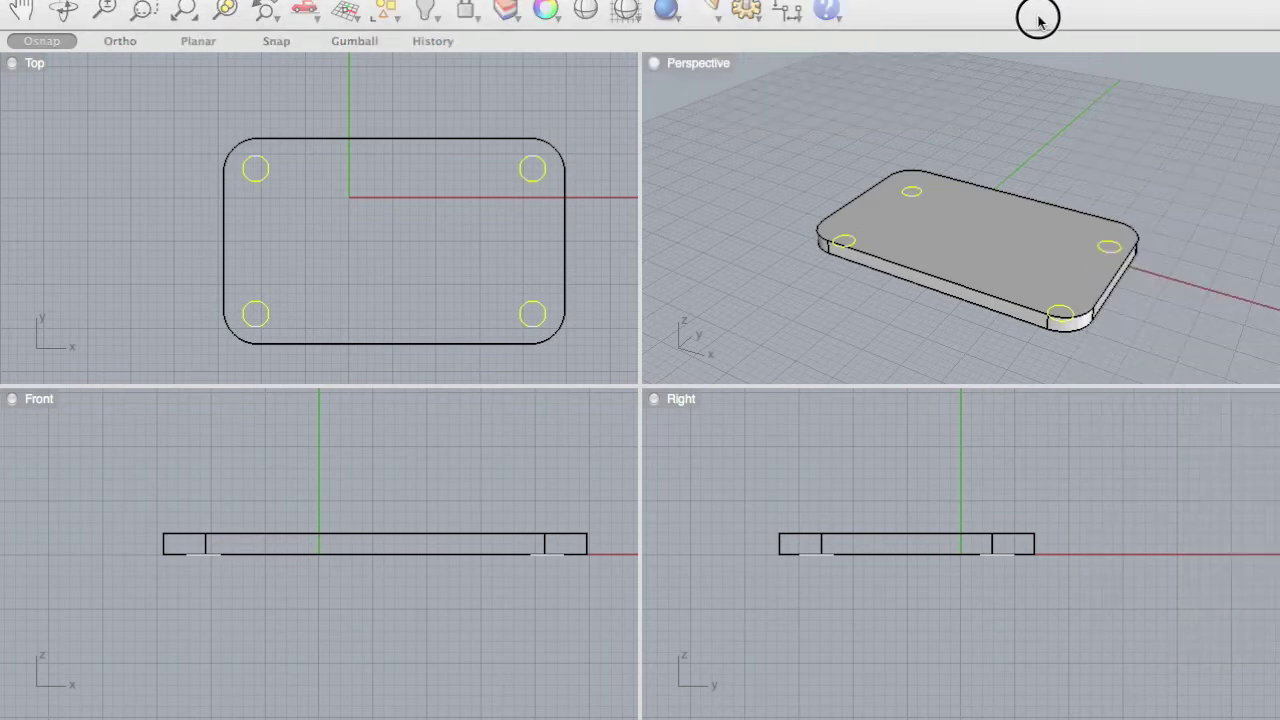
left_click(929, 282)
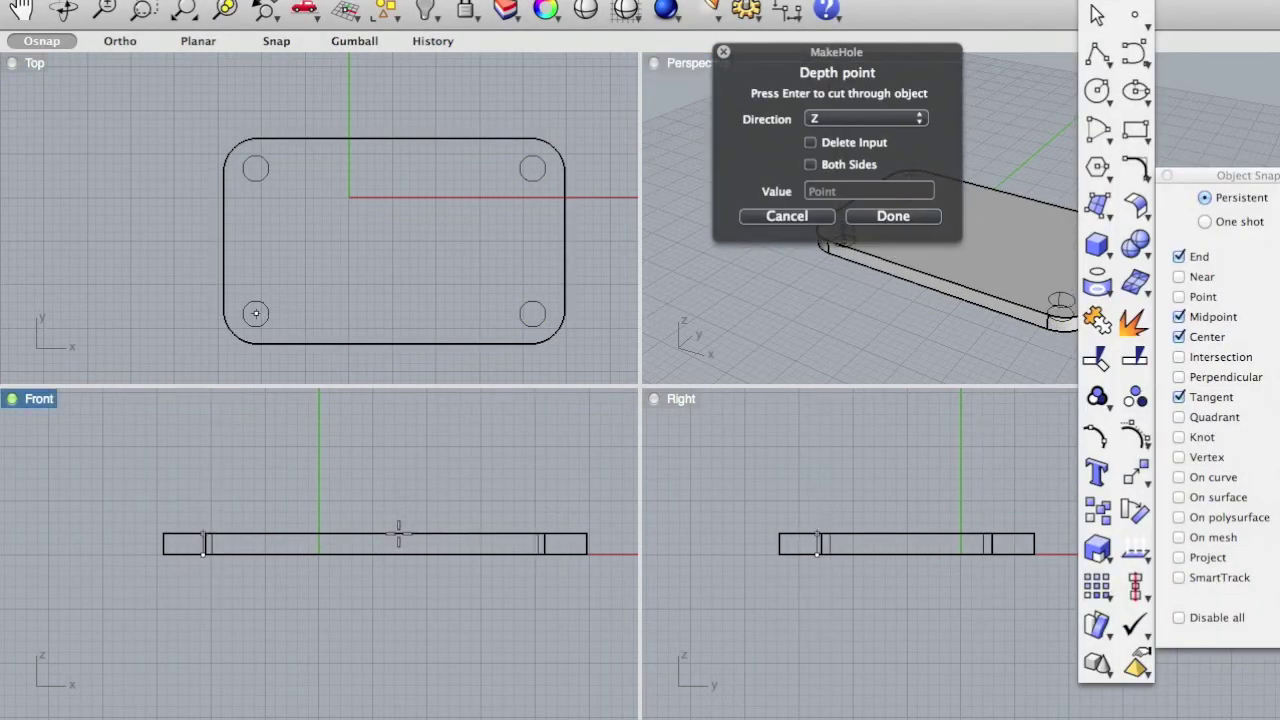
key("F9")
key("Return")
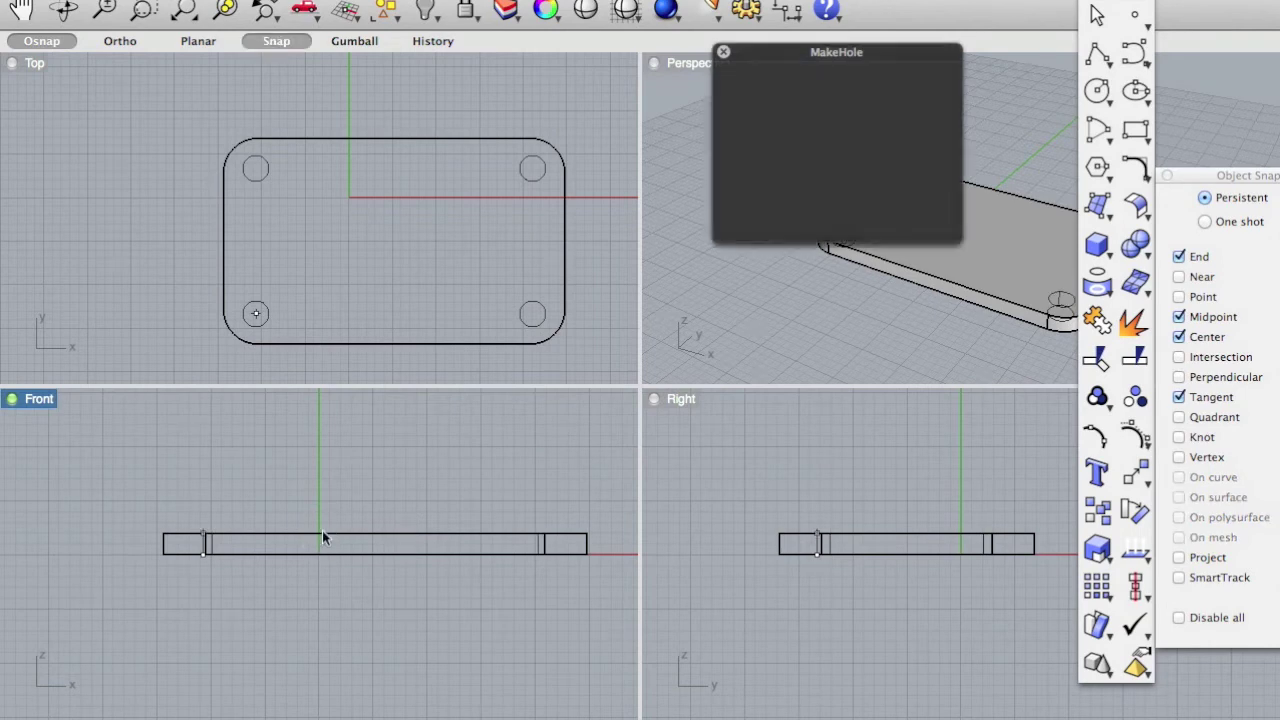
right_click_drag(857, 288, 881, 275)
right_click_drag(814, 151, 870, 216)
left_click(1150, 3)
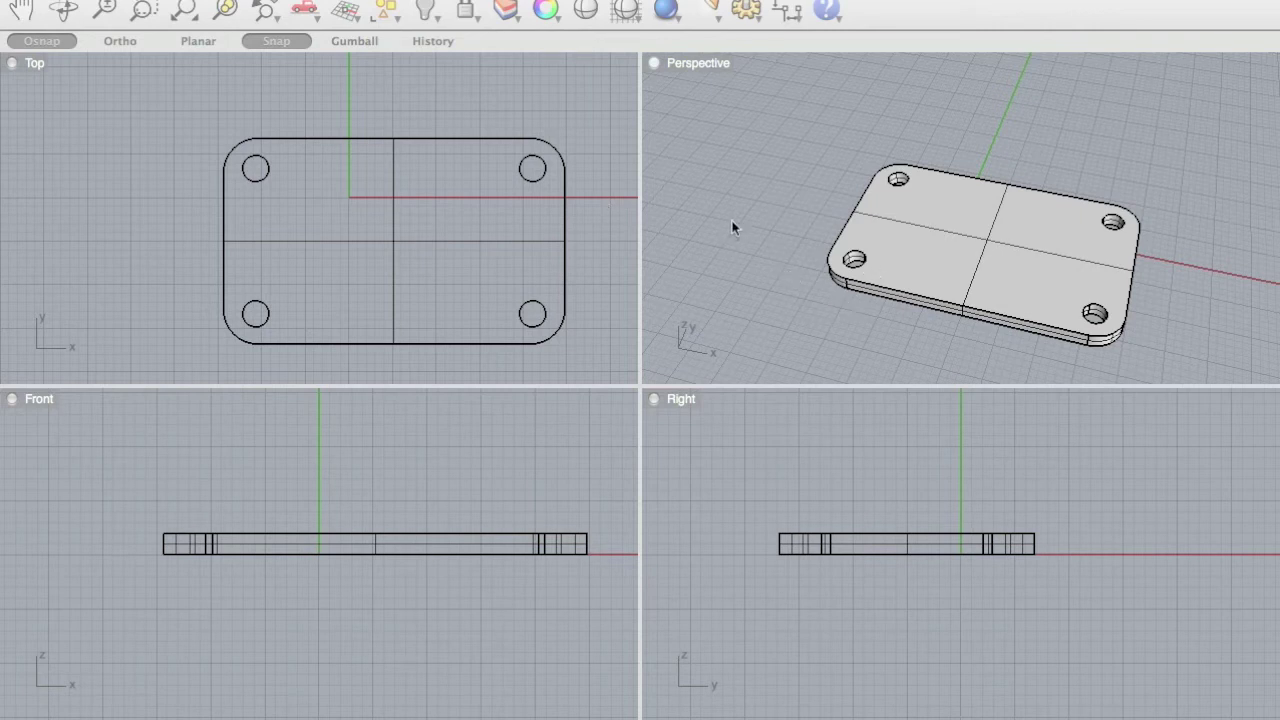
Bring the Rhino modelling window back to the front.
left_click(675, 32)
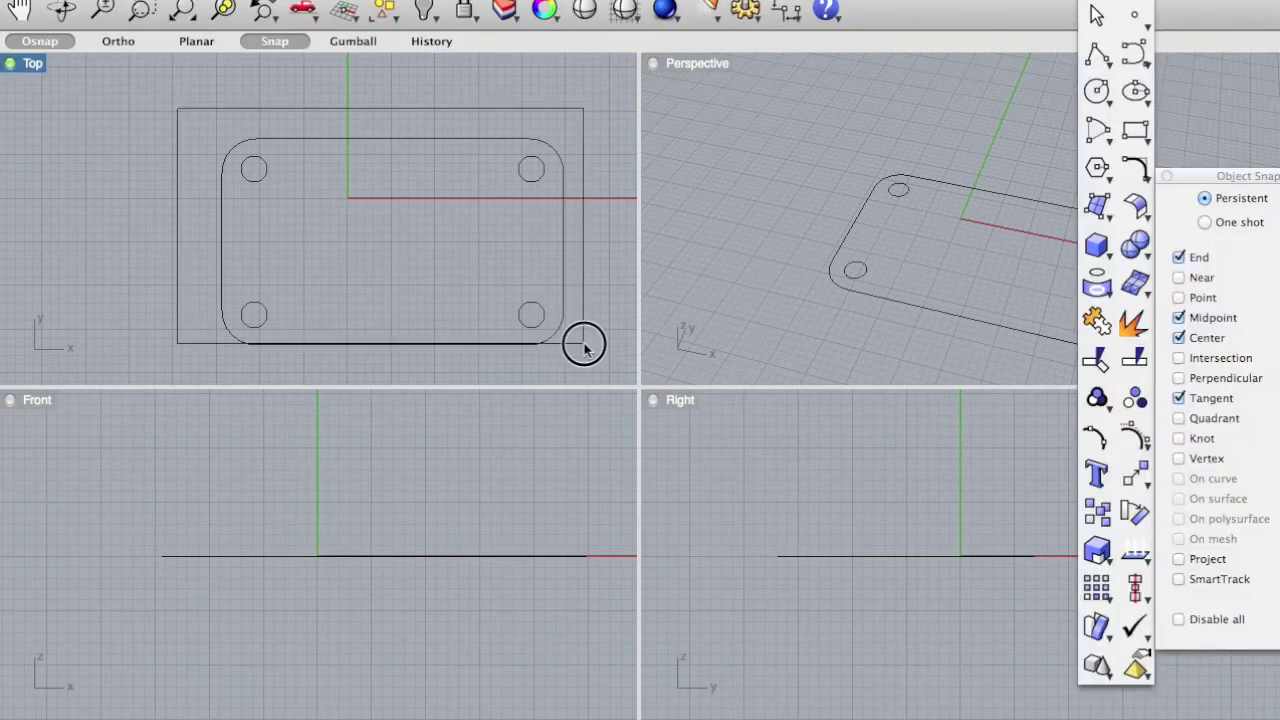
Window-select the outline and four circles and extrude them 2 units into one solid.
left_click_drag(584, 345, 606, 366)
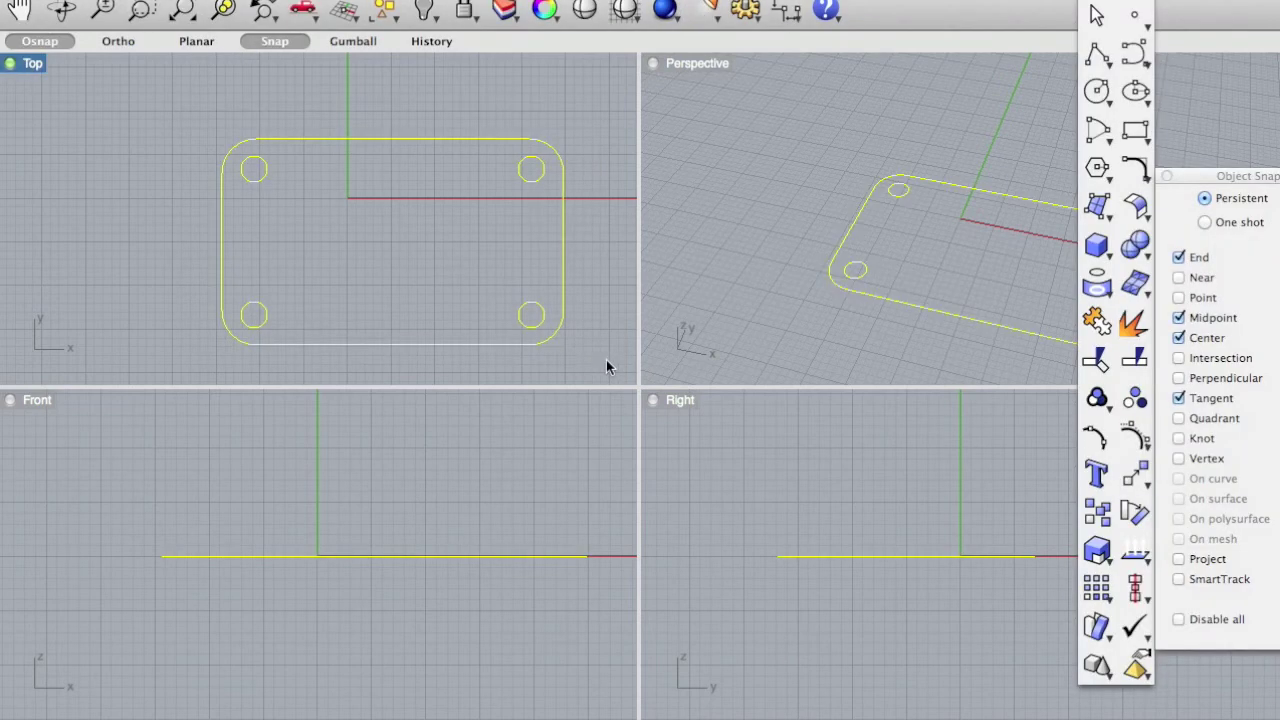
type("Extr")
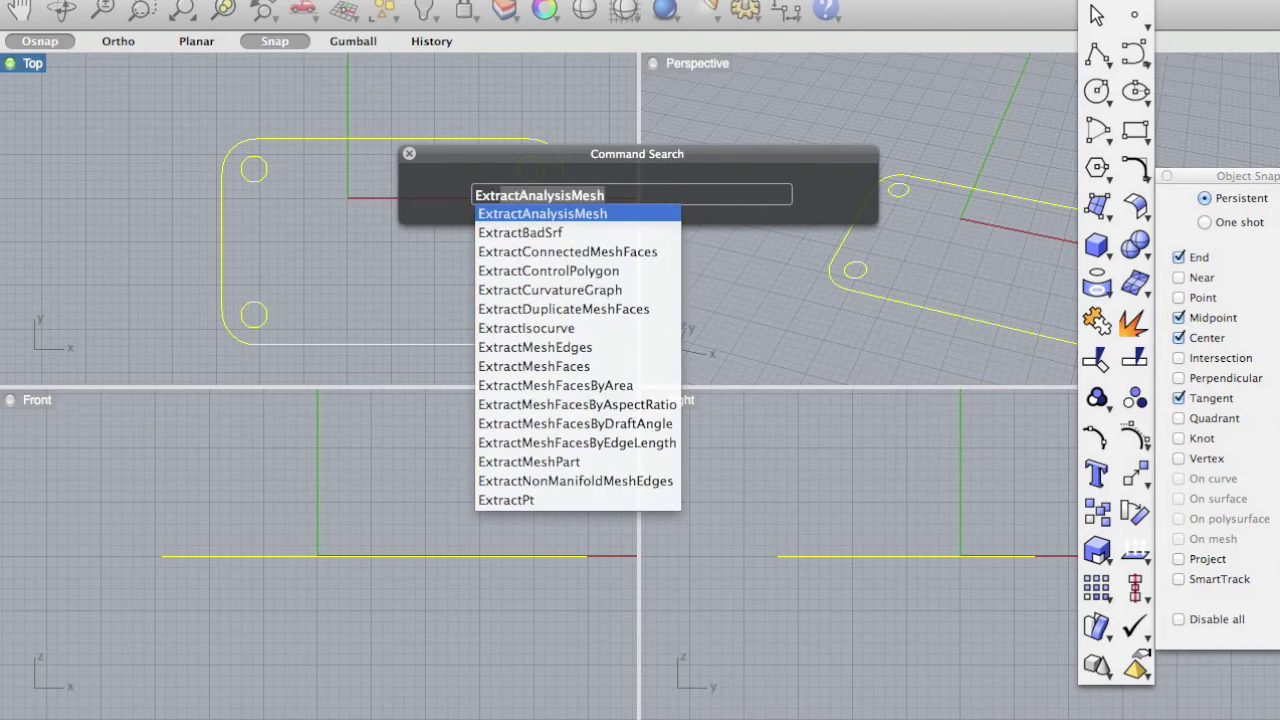
type("udeCrv")
key("Return")
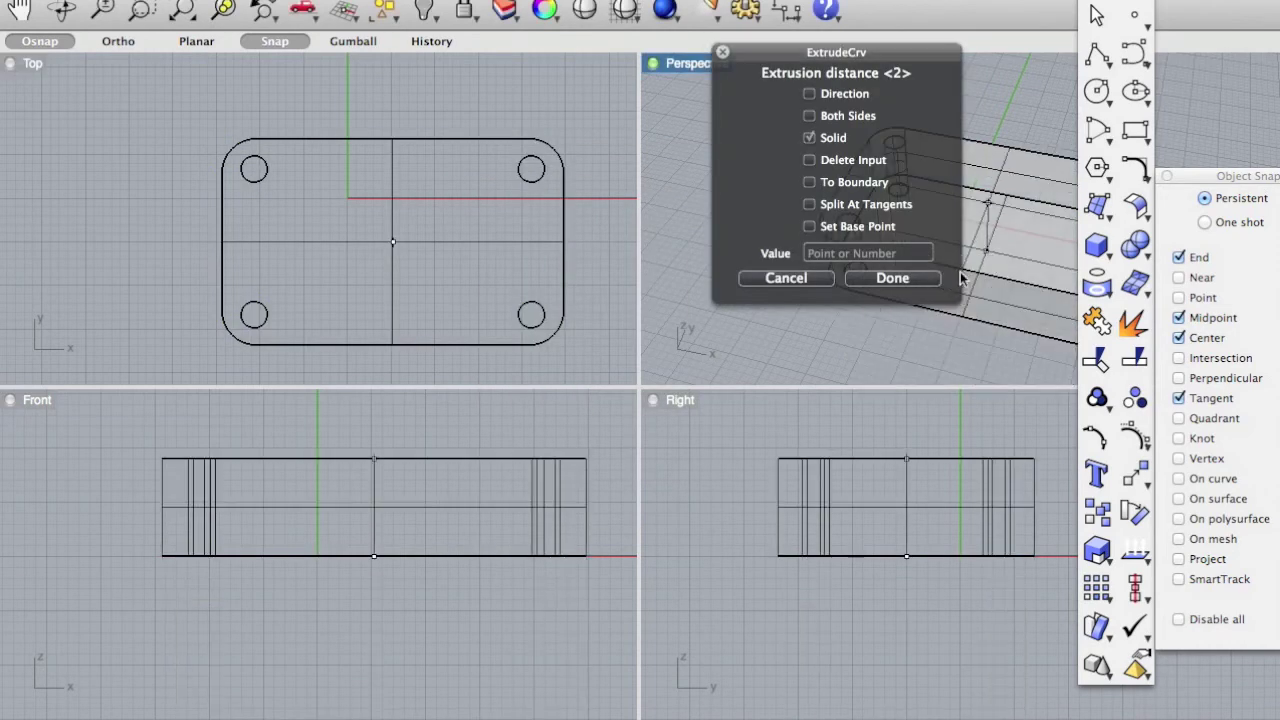
type("2")
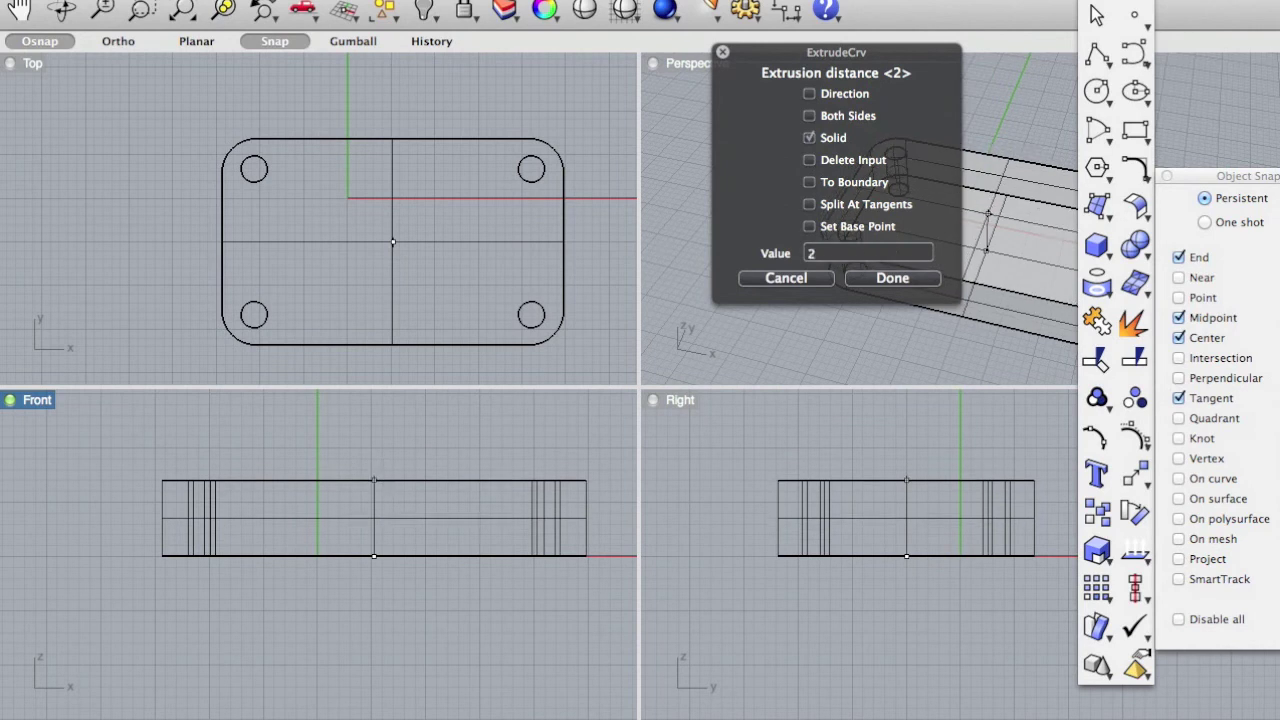
key("Return")
left_click(737, 171)
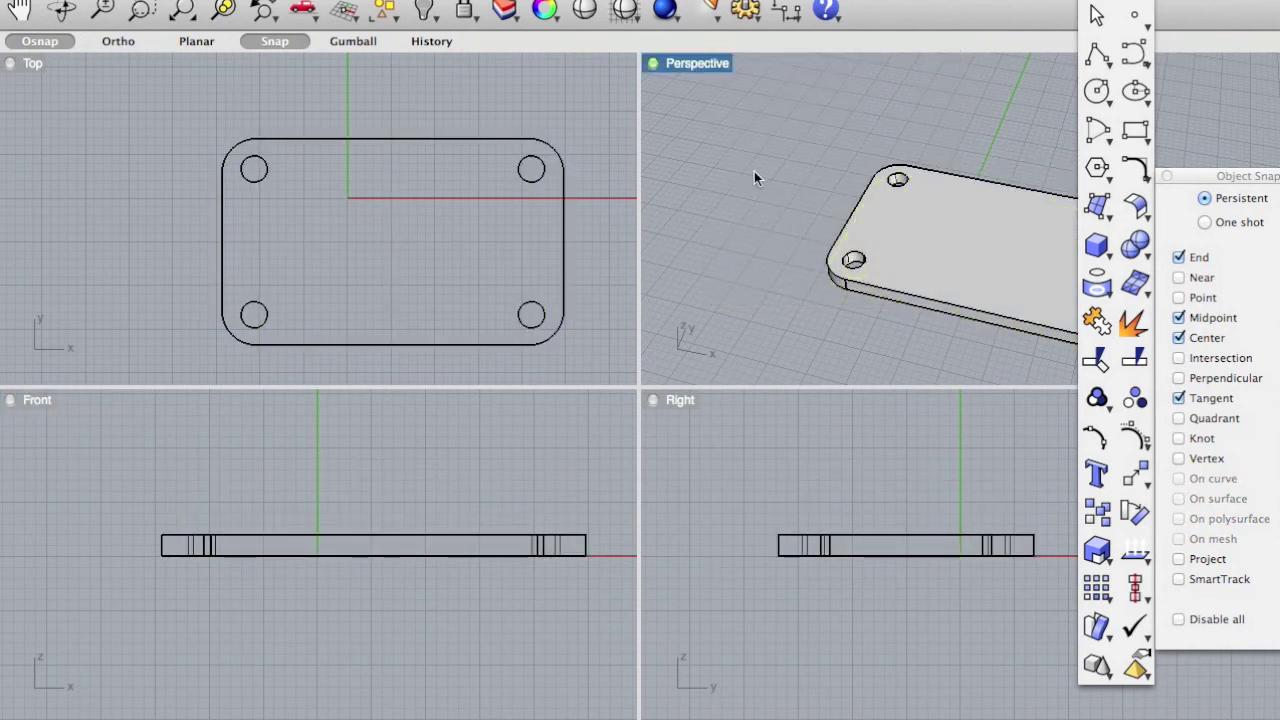
Export the plate as STL at 0.01 mm mesh tolerance and switch to MakerWare.
right_click_drag(754, 171, 980, 181)
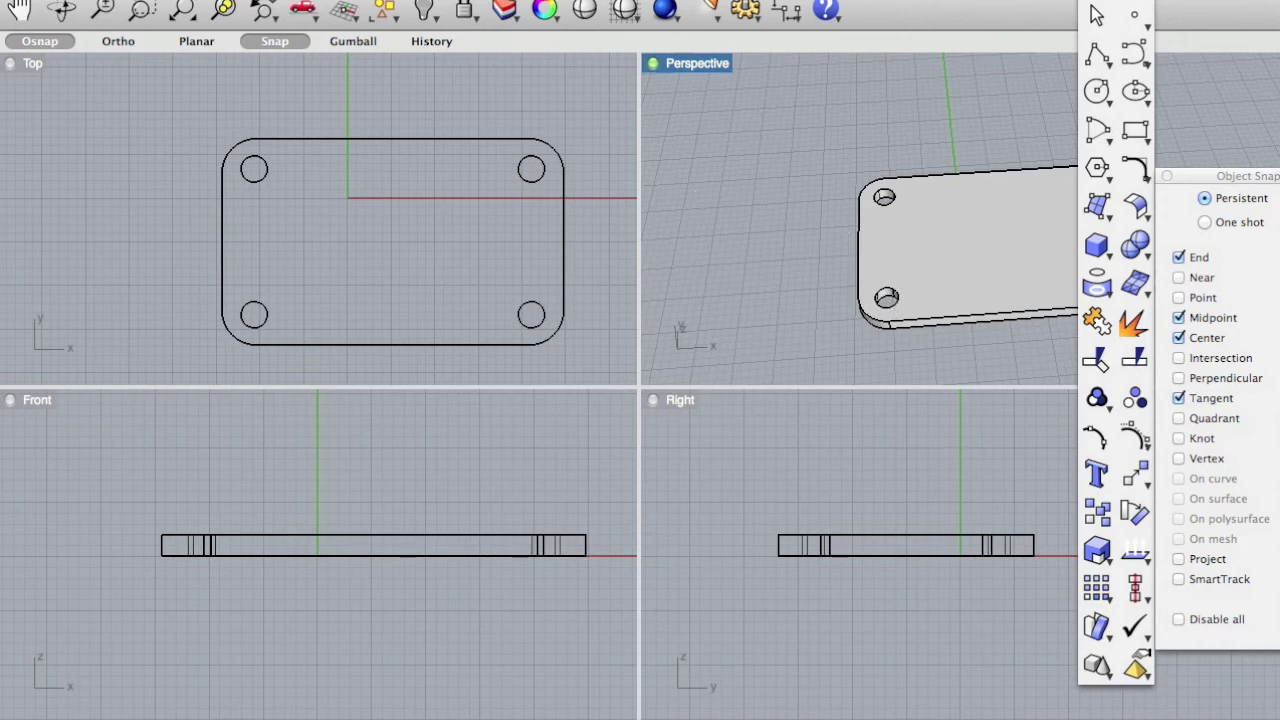
left_click(155, 0)
left_click(238, 268)
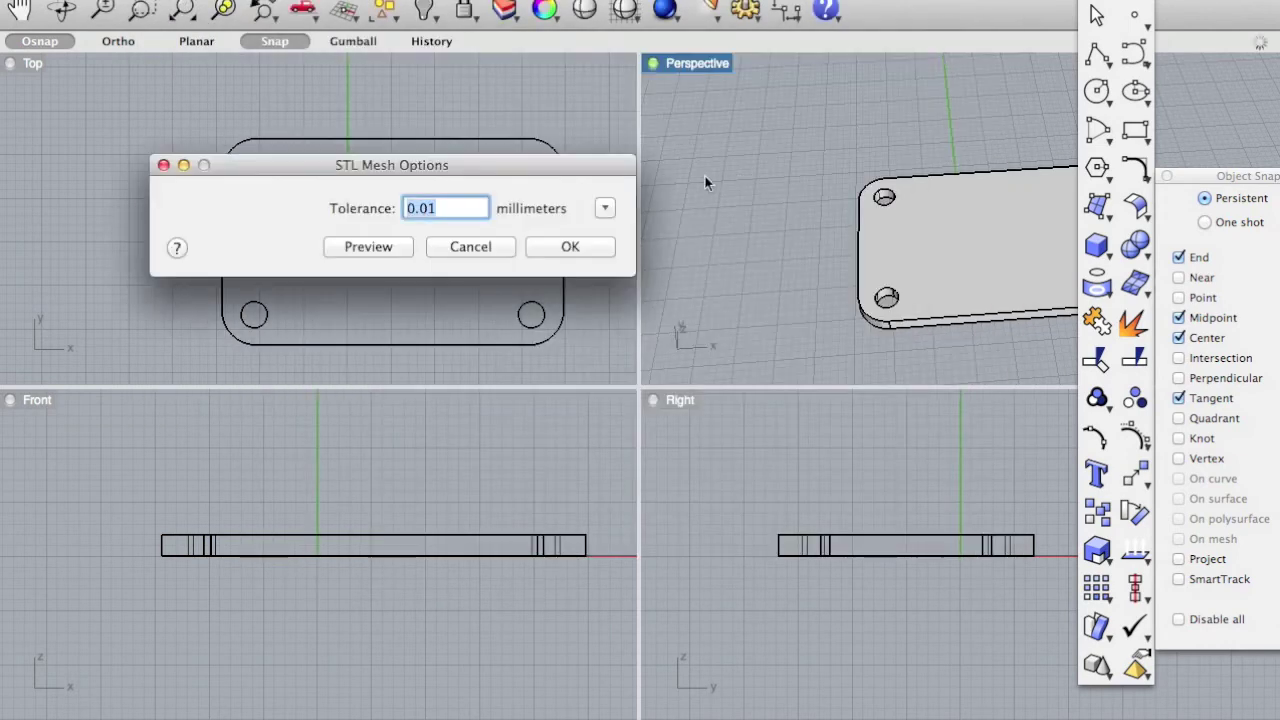
left_click(565, 247)
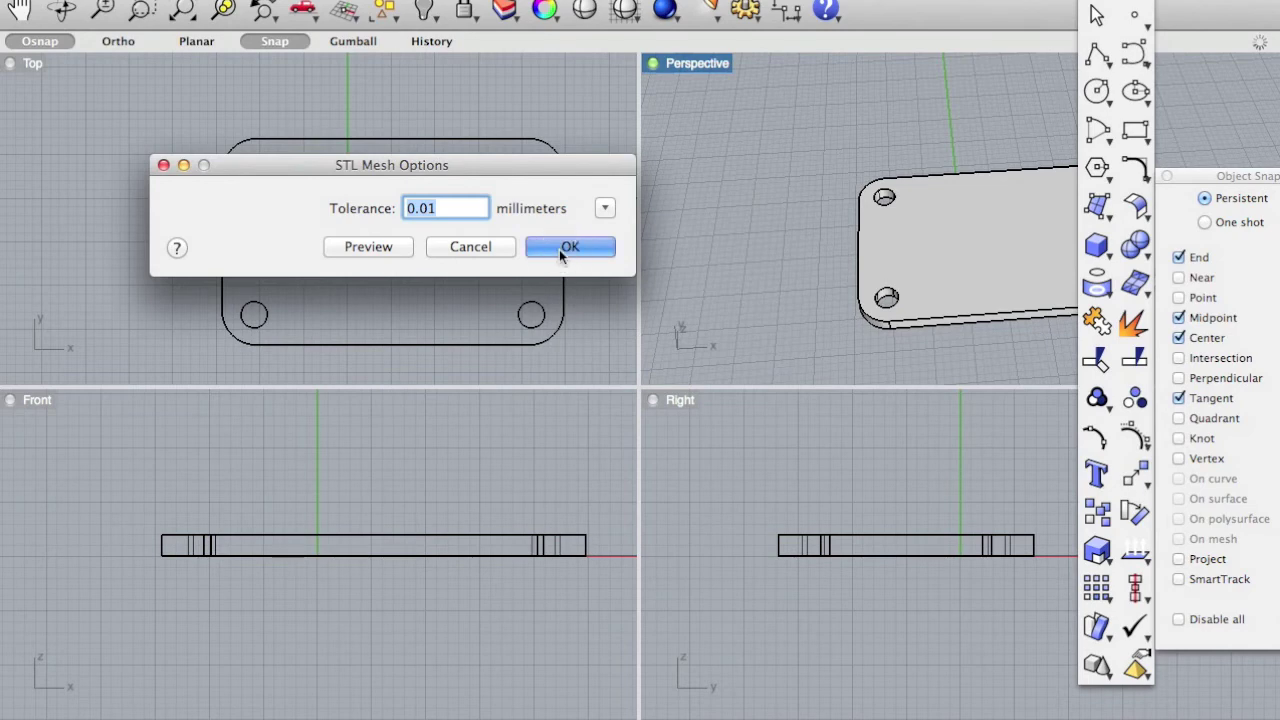
left_click(522, 410)
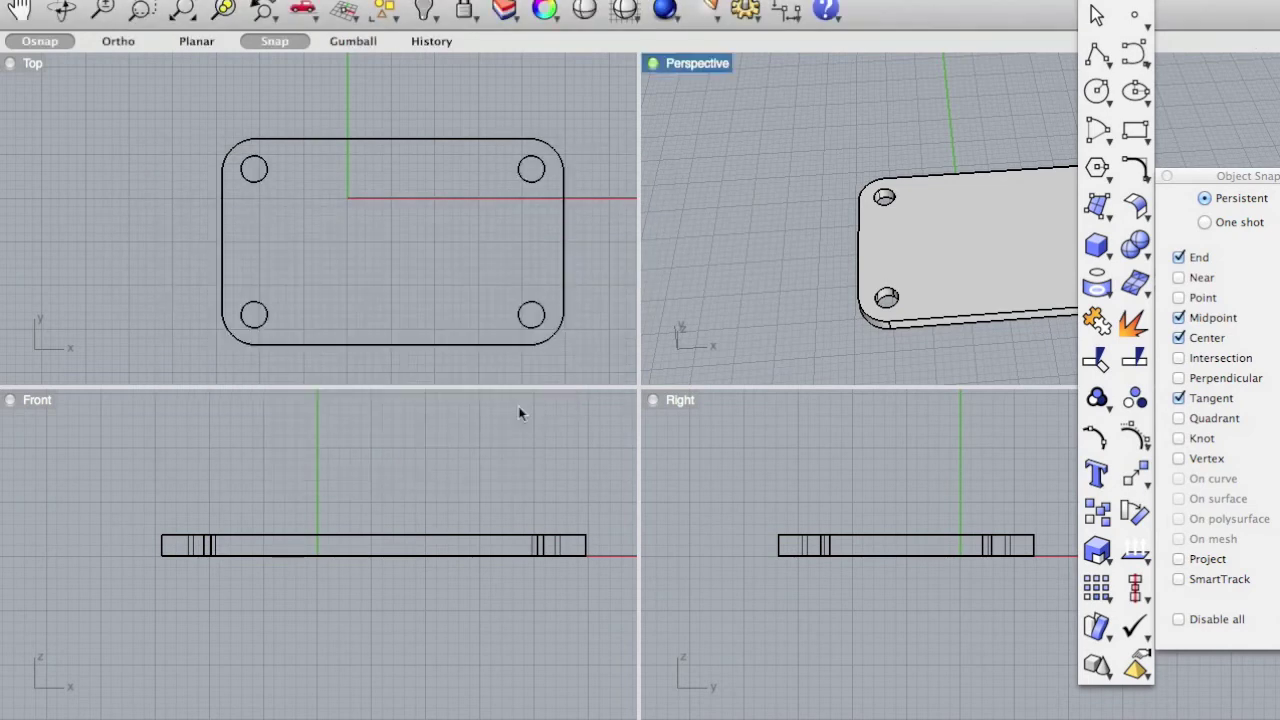
key("super+Tab")
key("super+Tab")
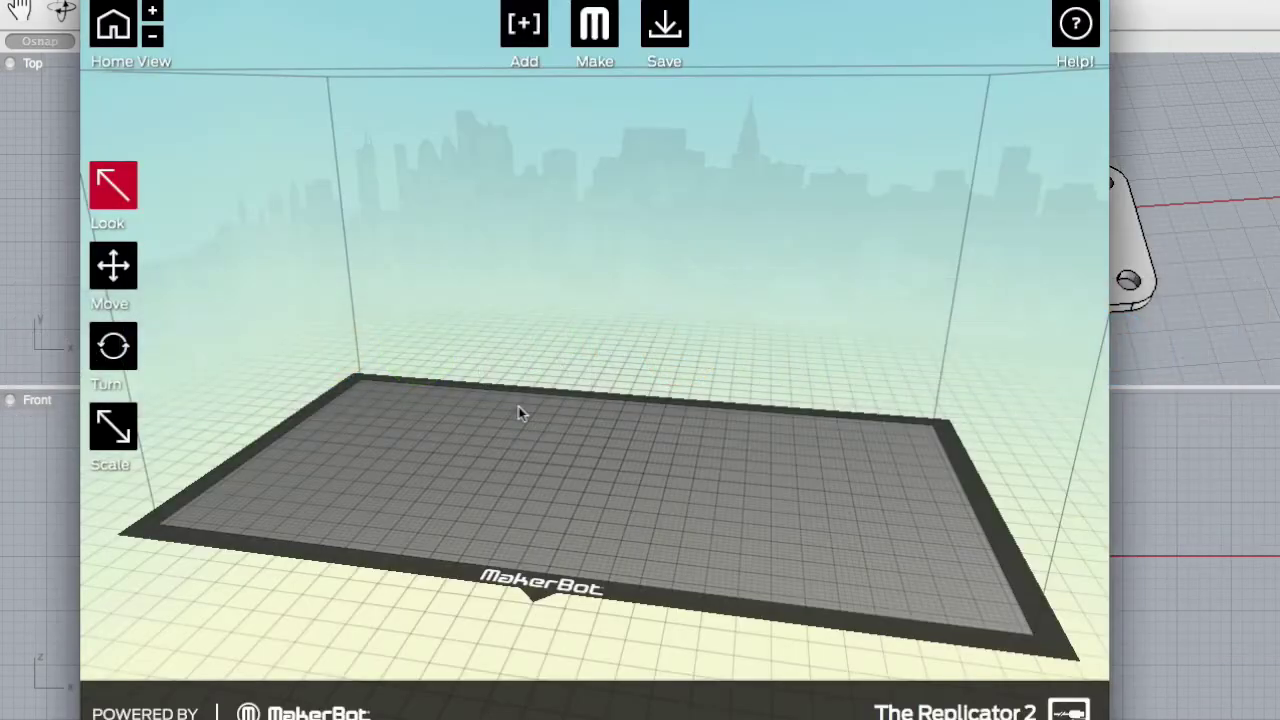
Load rounded_rect.stl onto the build plate, view it from above, and return to Rhino.
left_click(522, 24)
left_click(866, 223)
double_click(866, 223)
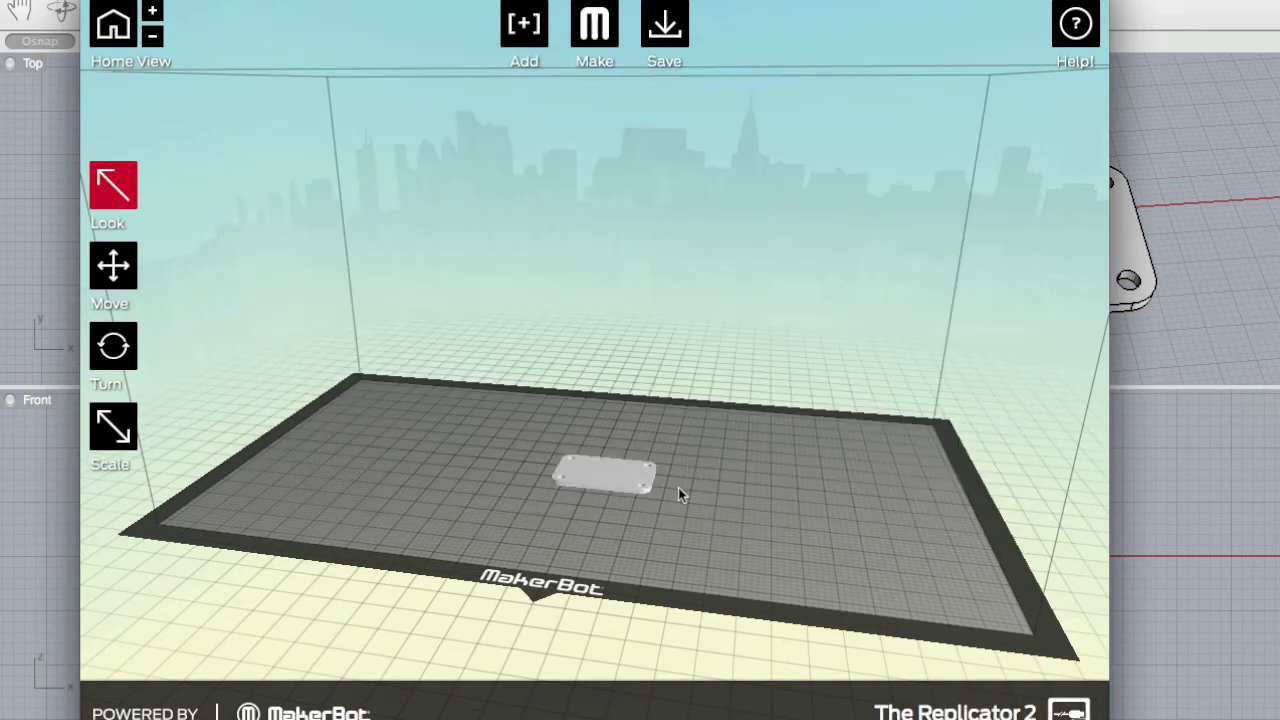
left_click_drag(669, 470, 692, 527)
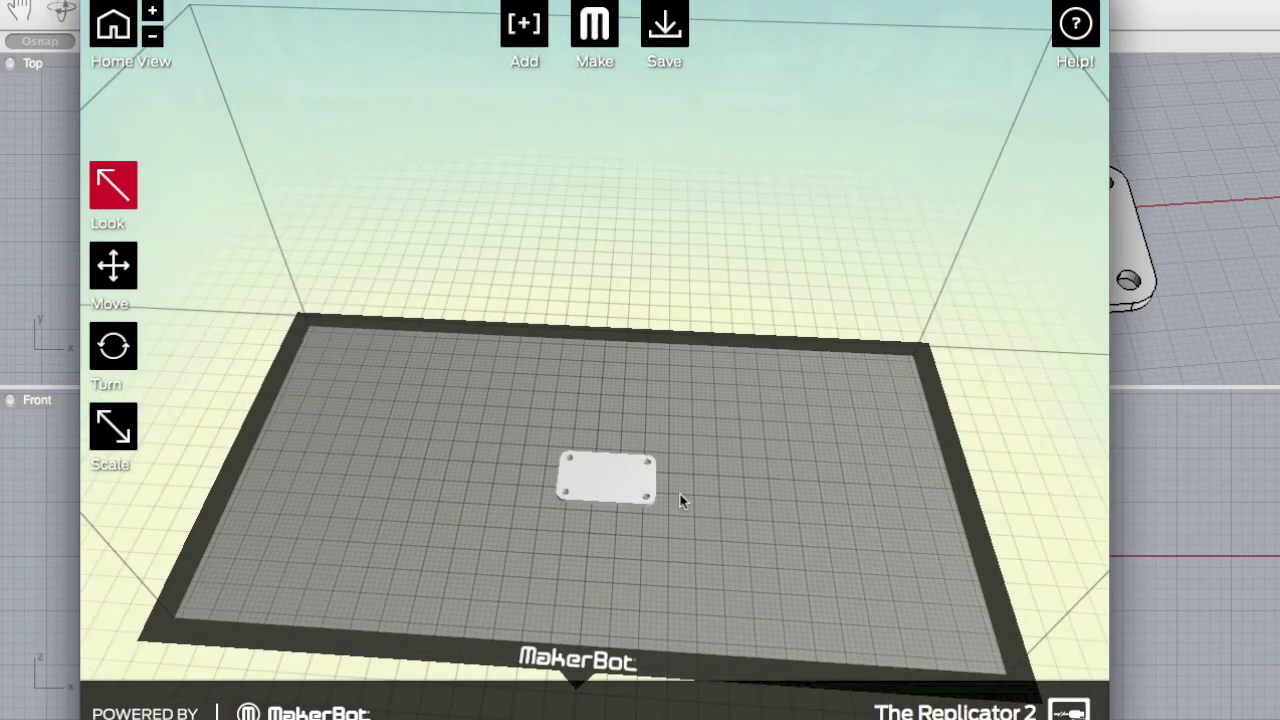
left_click(1208, 259)
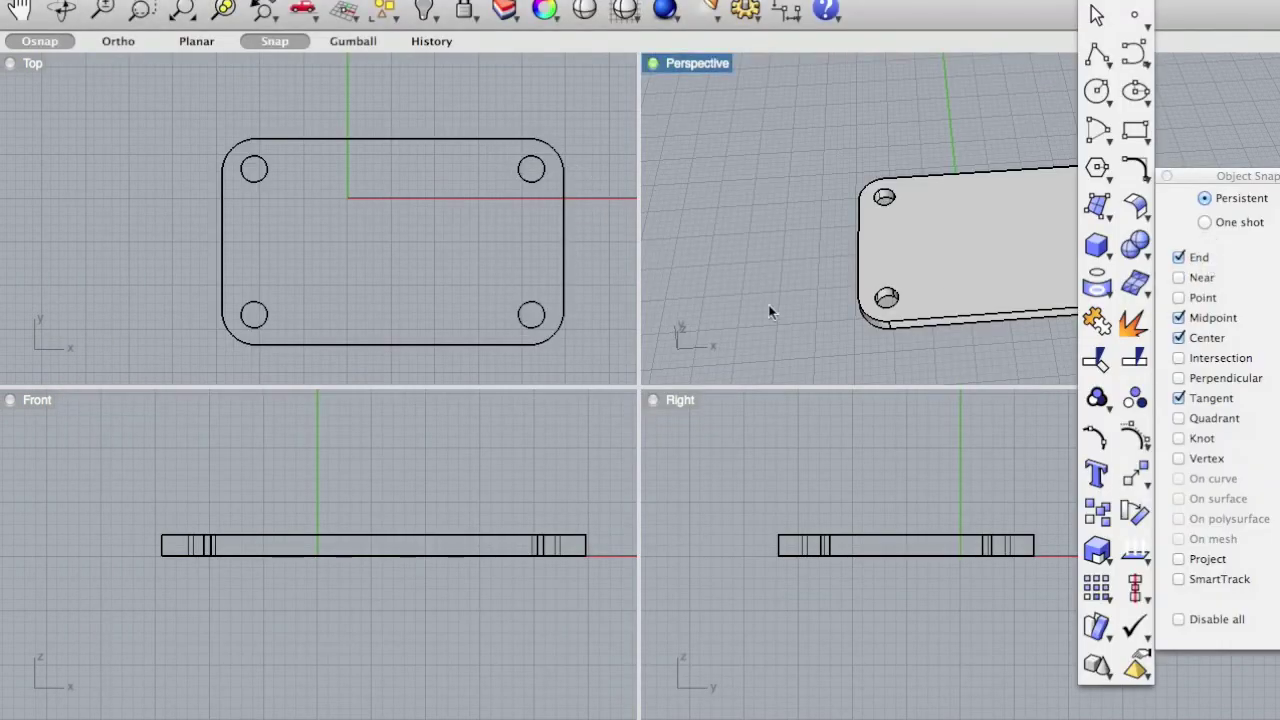